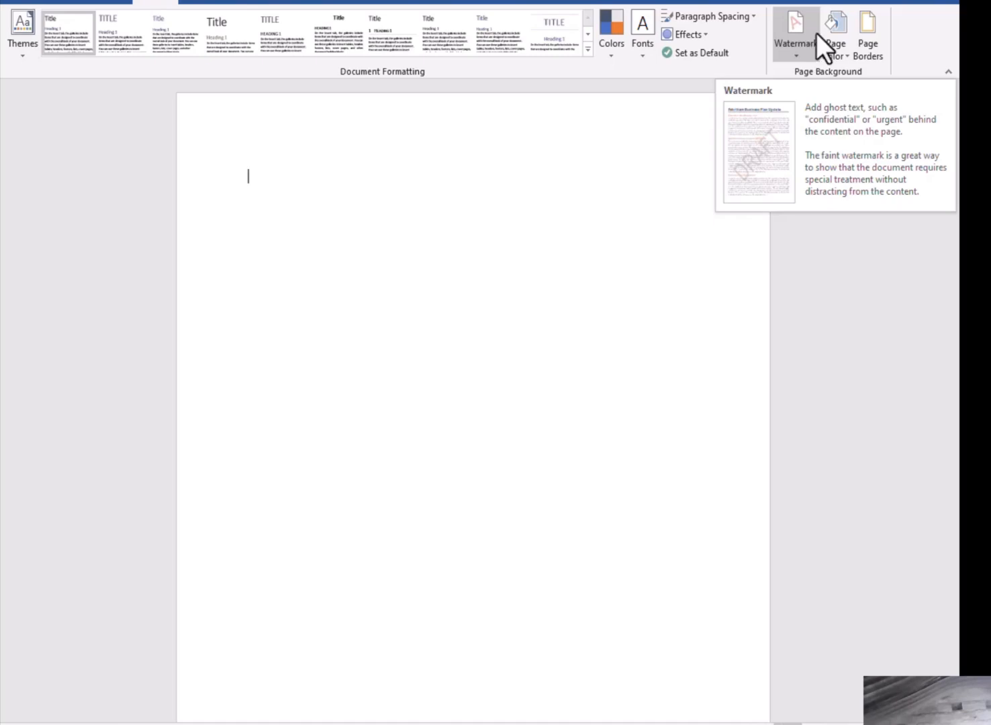
- Insert the preset CONFIDENTIAL 1 diagonal watermark on the blank page
click(818, 32)
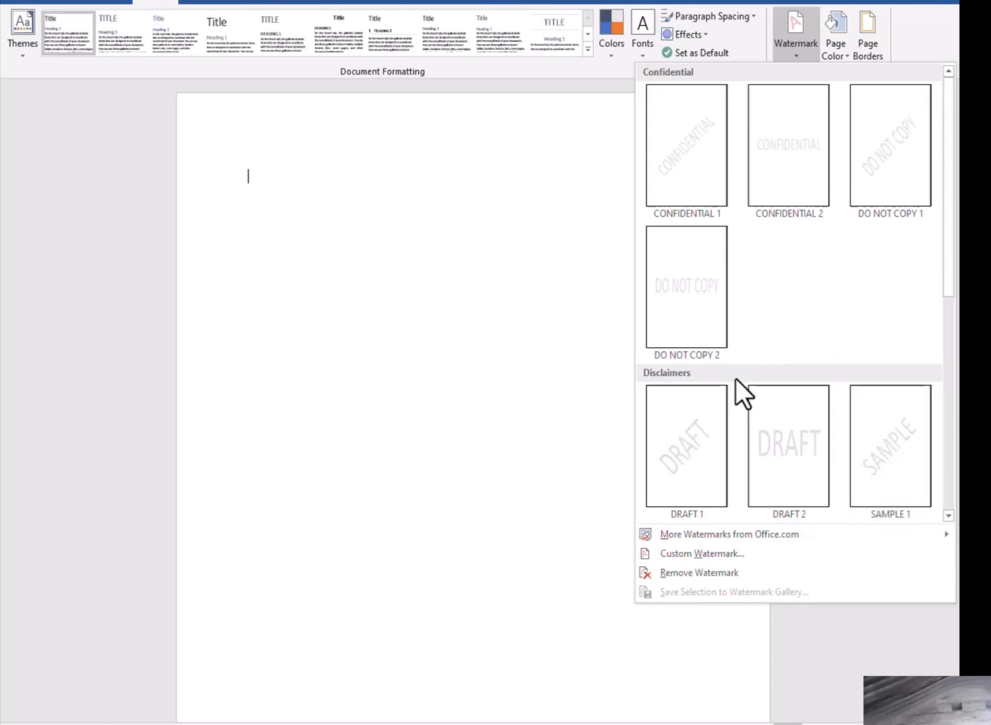
click(697, 152)
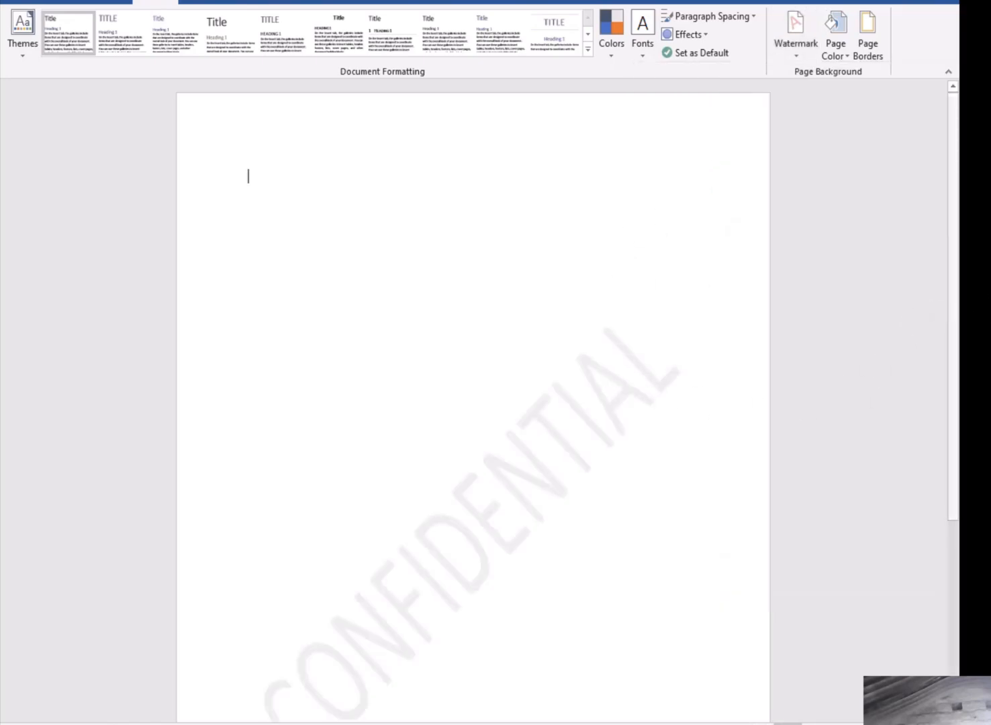
scroll(981, 335, down, 3)
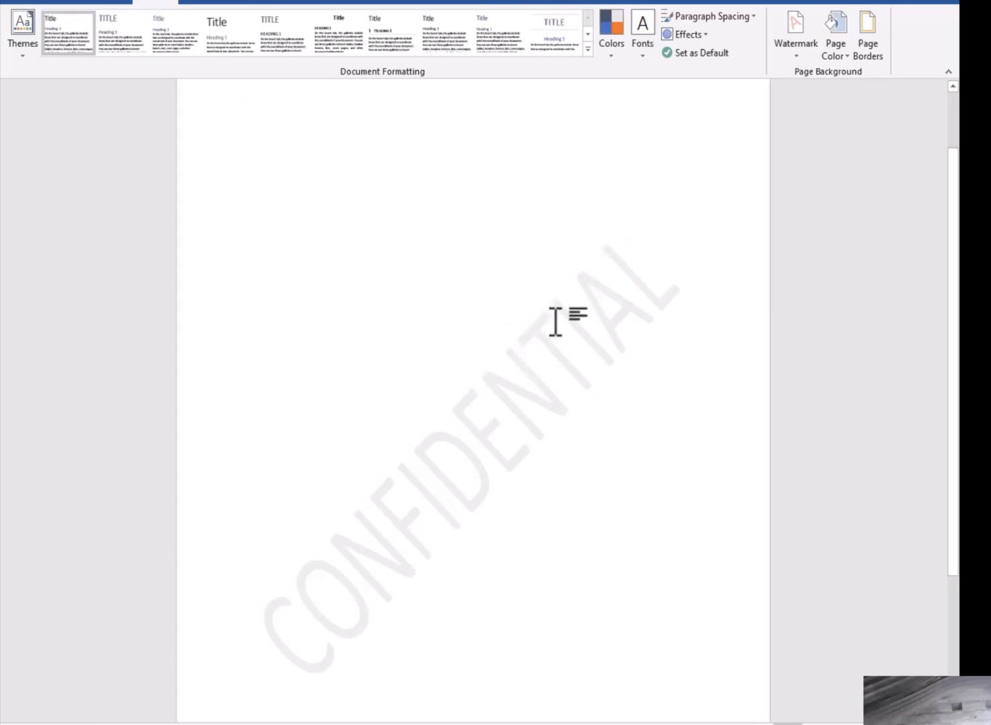
- Customize the CONFIDENTIAL text watermark to red without semitransparency and apply it
click(817, 54)
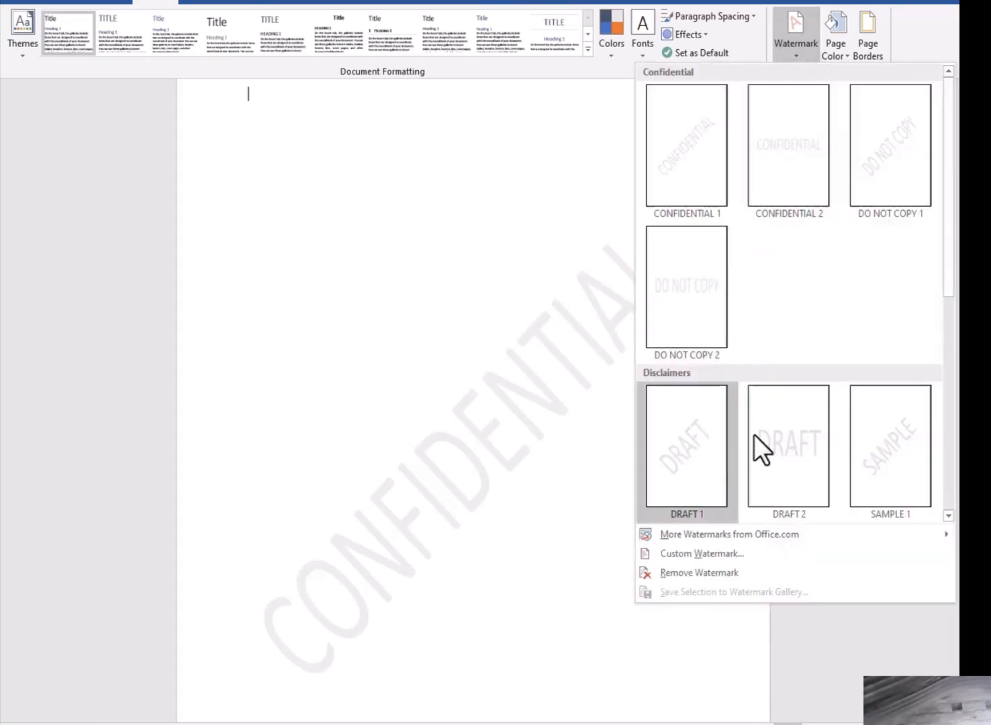
click(711, 552)
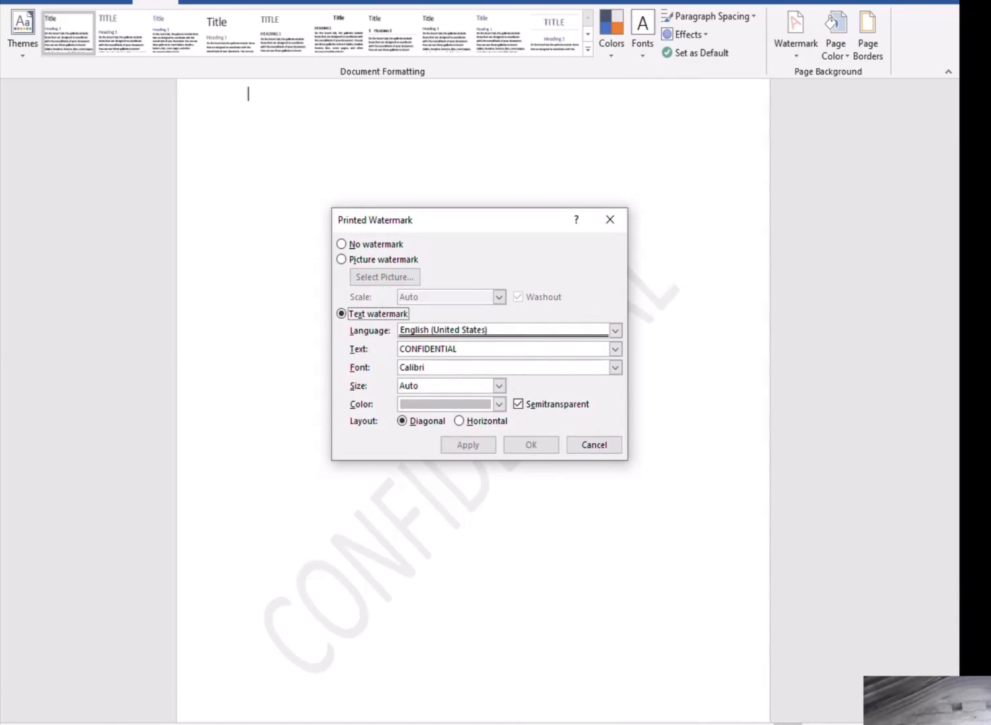
mouse_move(631, 611)
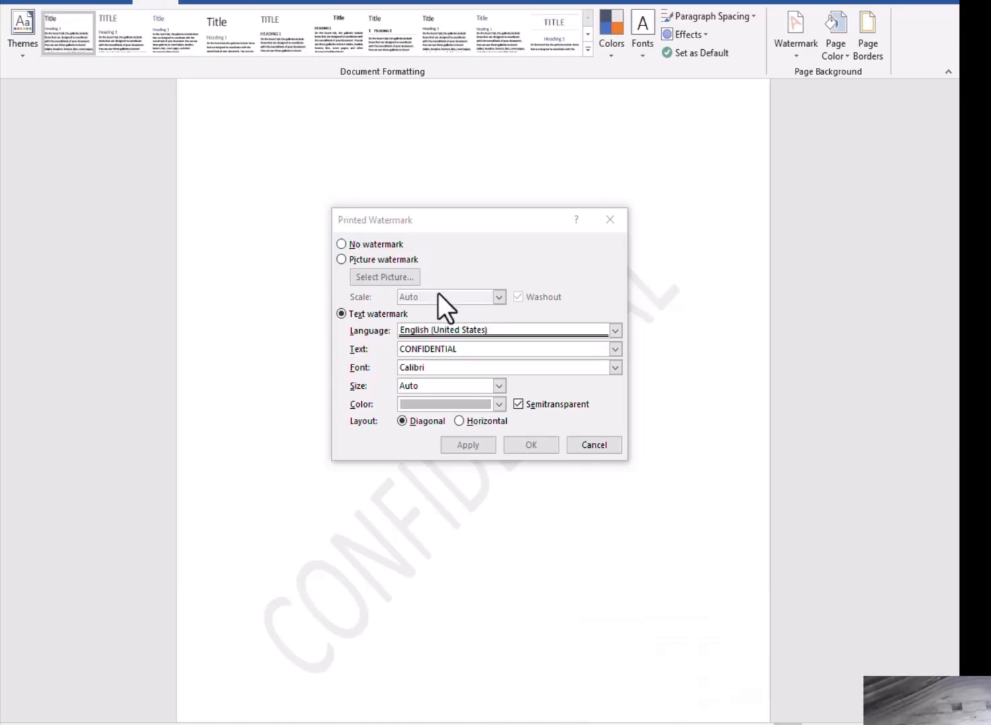
click(500, 405)
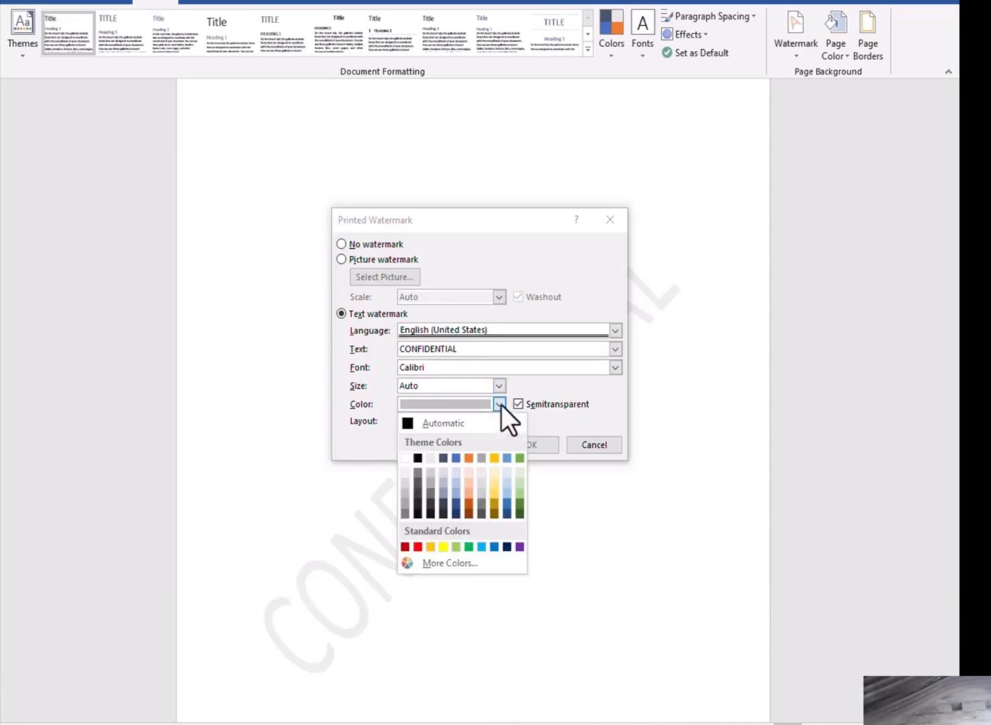
click(414, 549)
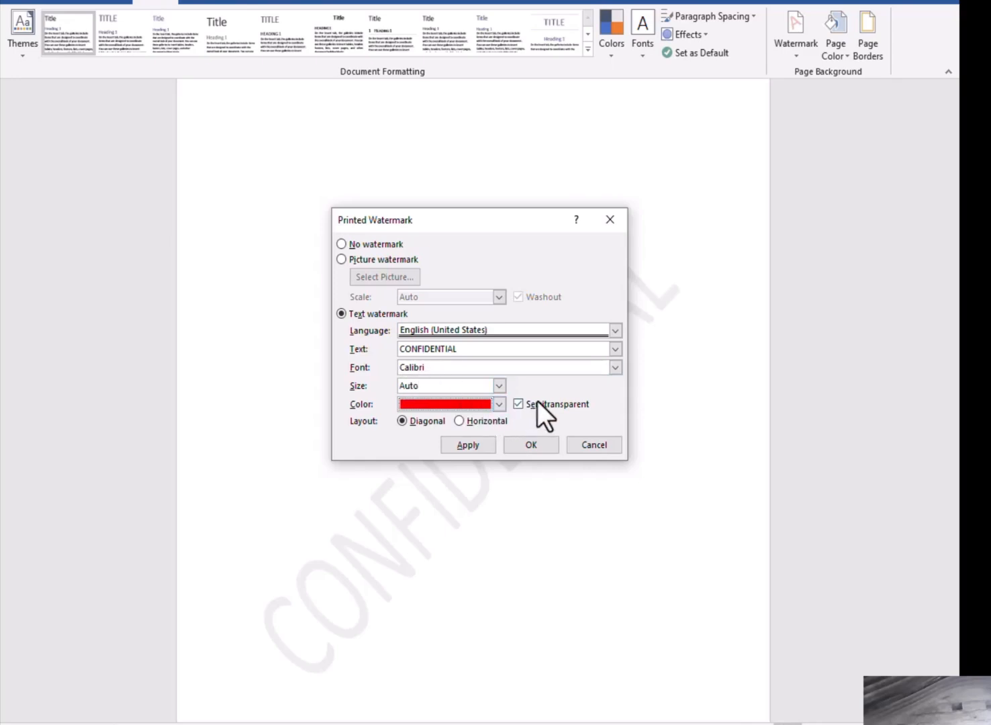
click(520, 403)
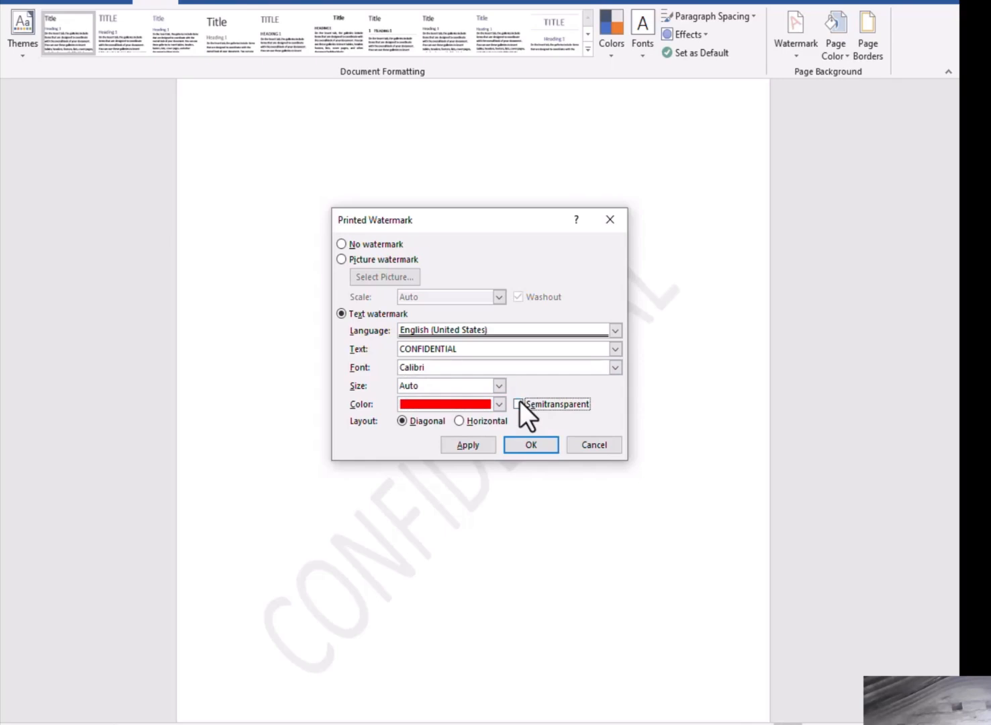
click(487, 445)
drag(487, 226, 833, 343)
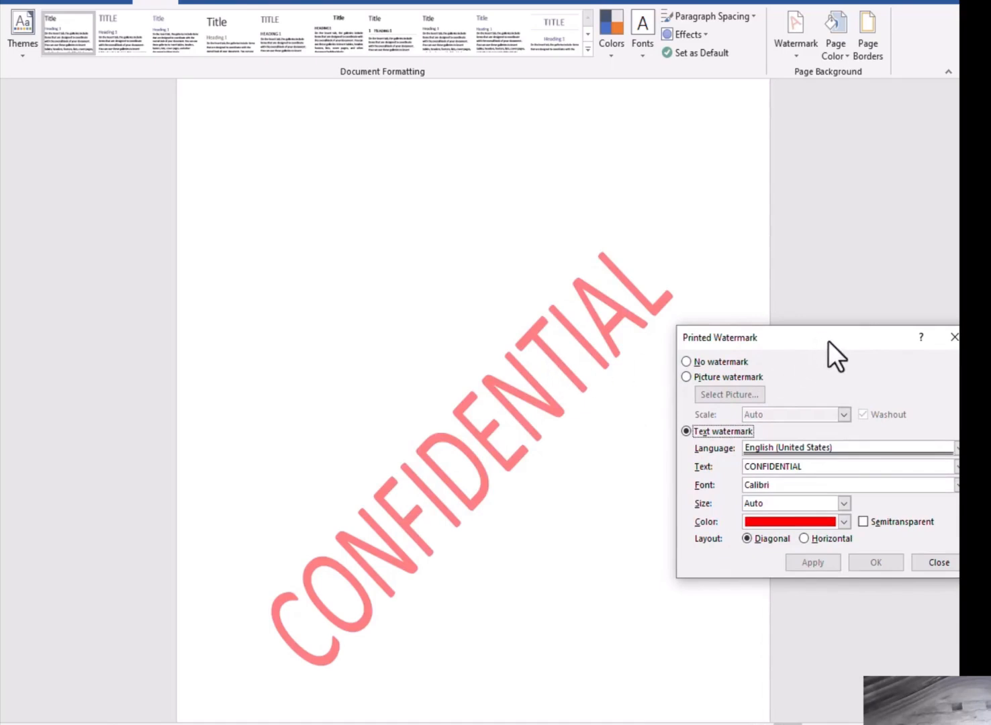
drag(829, 341, 487, 264)
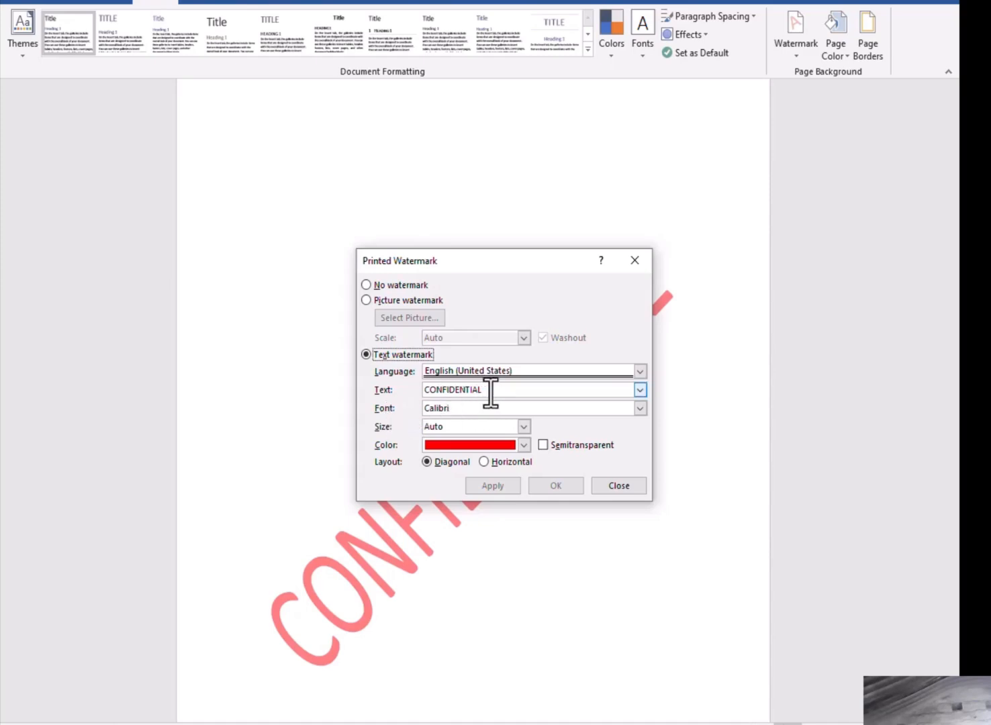
- Replace the custom watermark's text with a person's first name, apply it, and close the watermark settings
drag(489, 396, 419, 403)
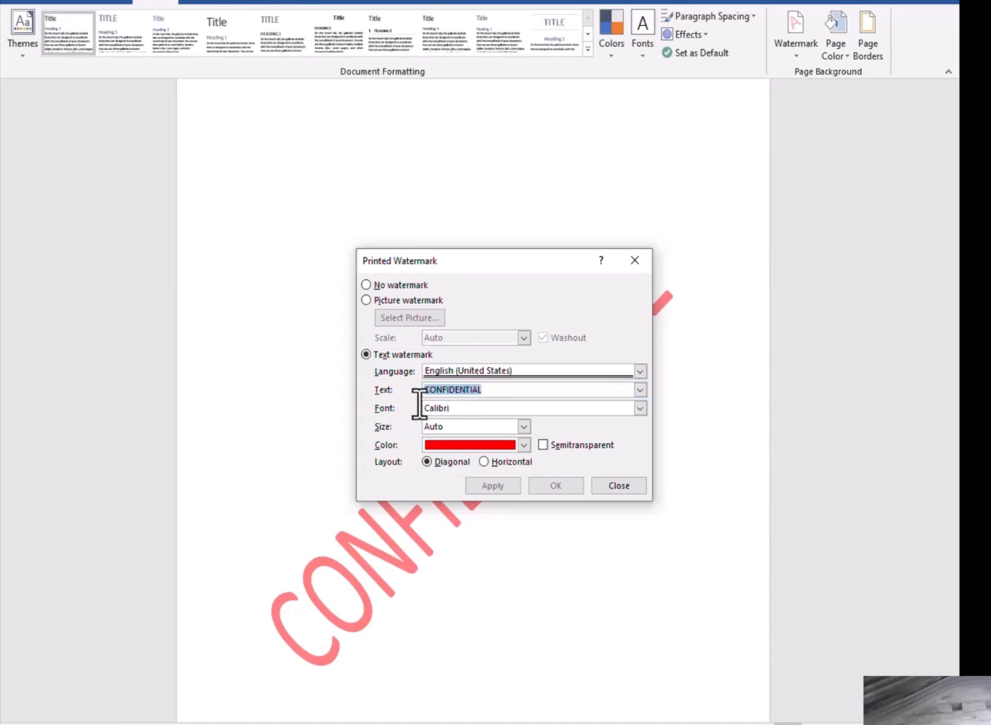
text(kbr)
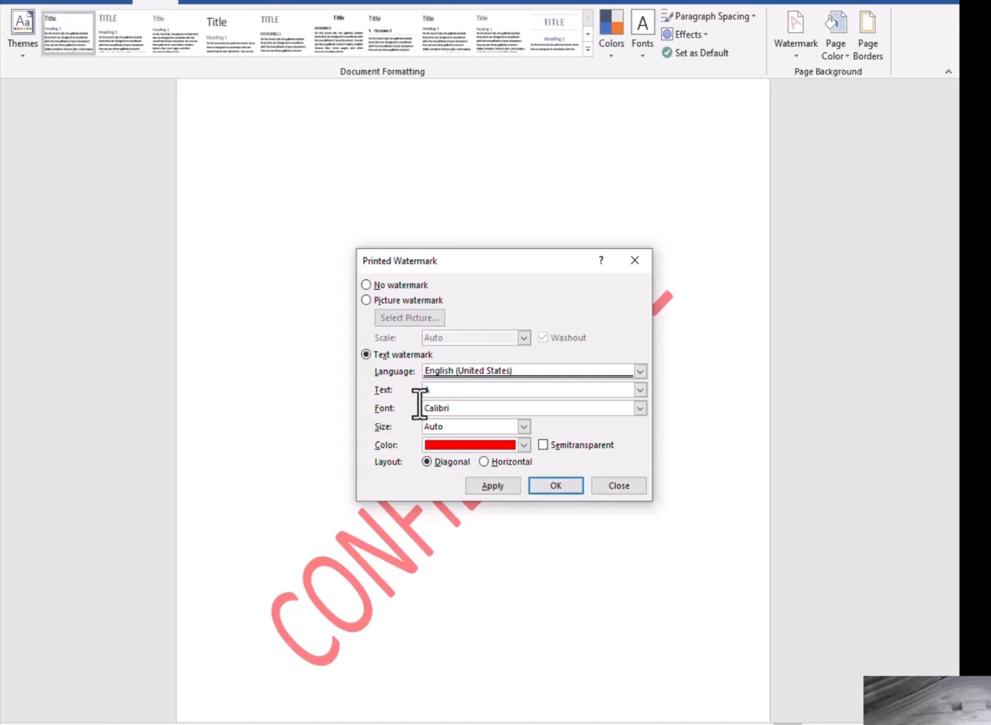
text(aham)
click(486, 491)
drag(487, 273, 771, 416)
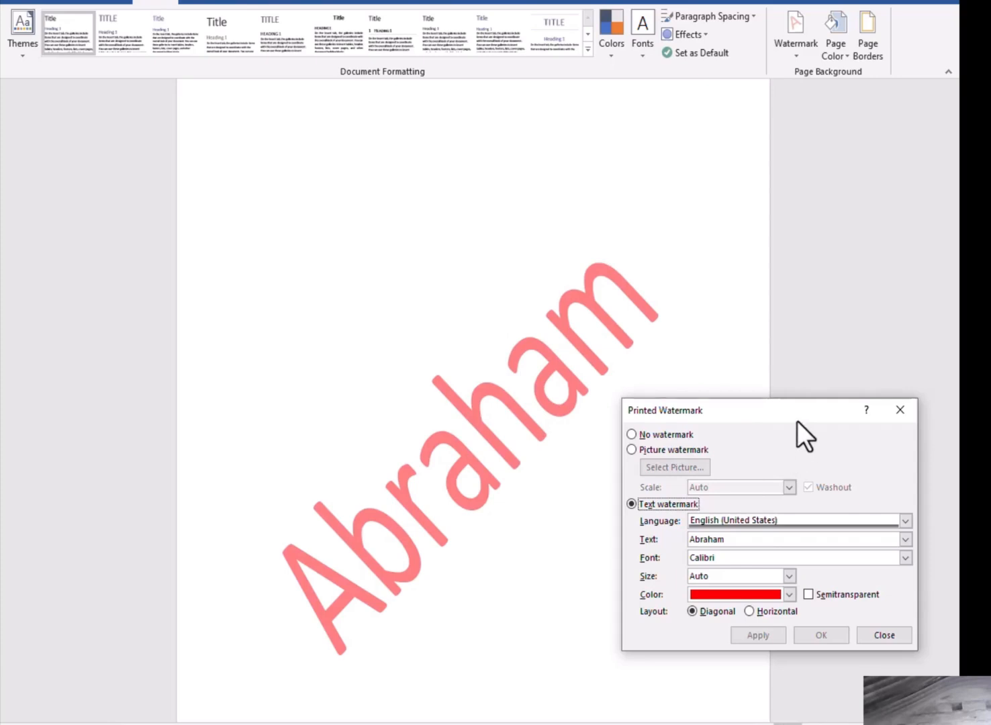
drag(789, 409, 479, 234)
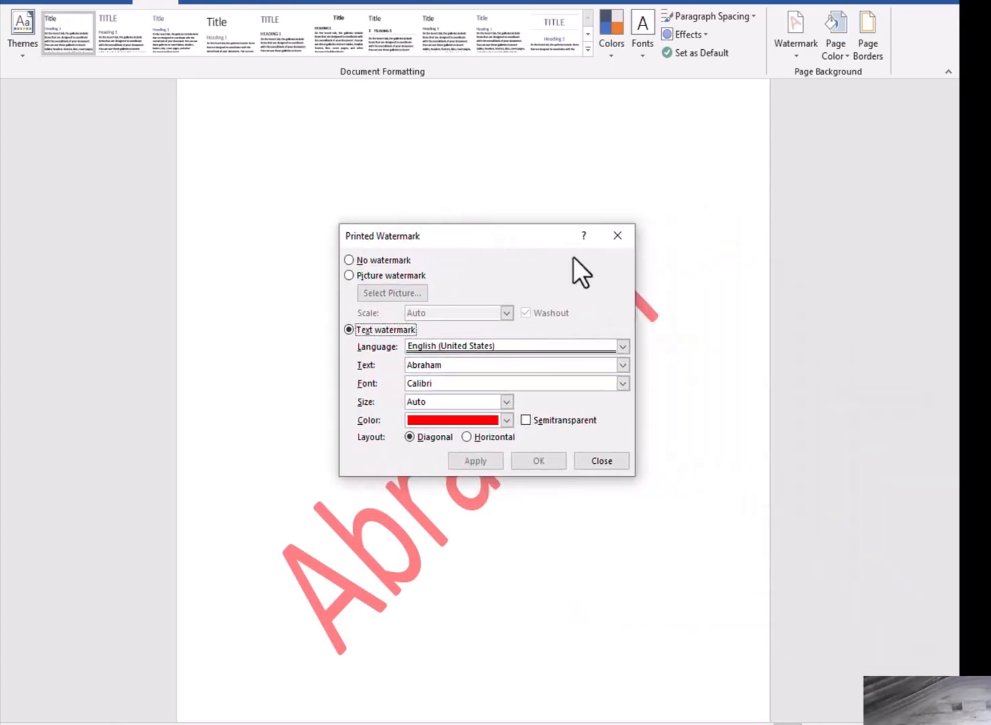
click(617, 236)
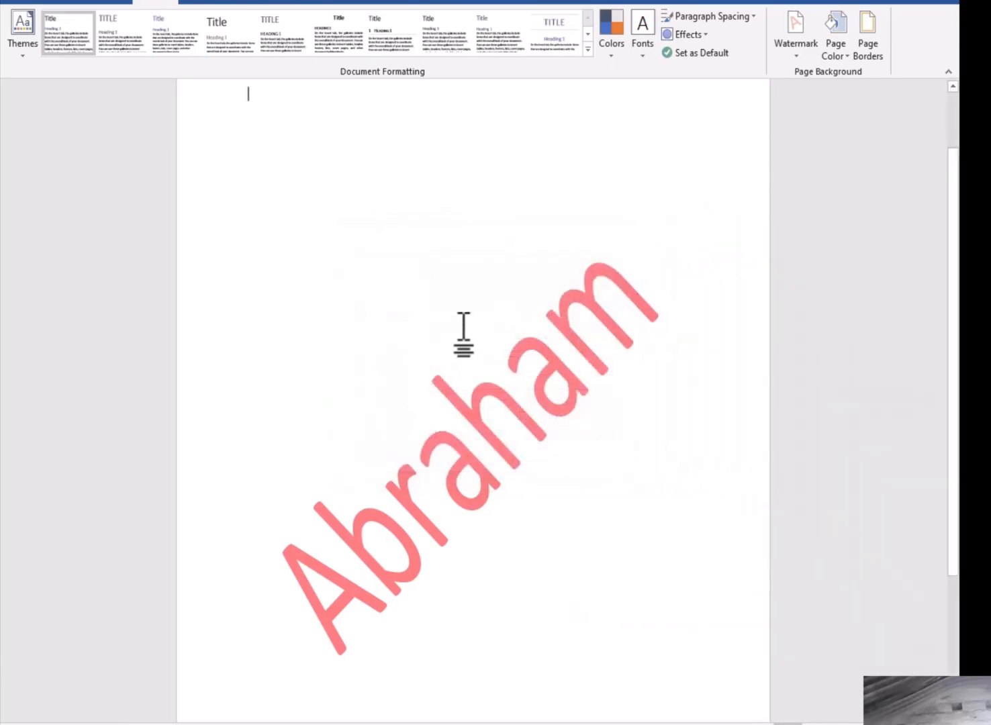
- Add blank lines until the document extends onto a second page, and check the watermark on both pages
key(Return)
key(Return)
key(Return)
key(Return)
key(Return)
key(Return)
key(Return)
key(Return)
key(Return)
key(Return)
key(Return)
key(Return)
key(Return)
key(Return)
key(Return)
key(Return)
key(Return)
key(Return)
key(Return)
key(Return)
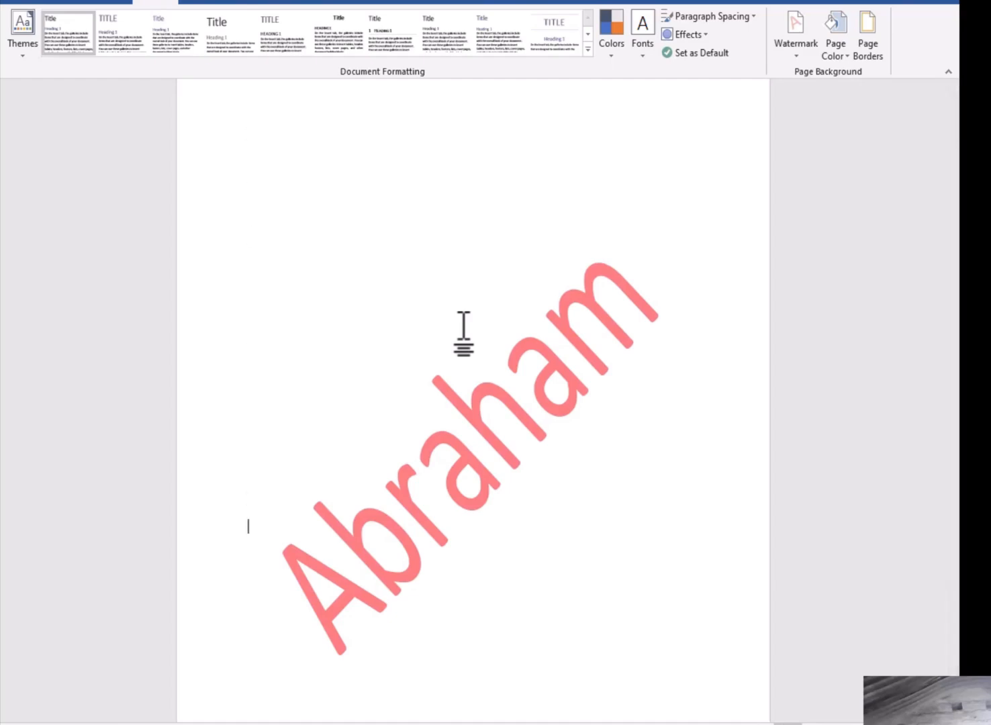
key(Return)
key(Return)
key(Return)
key(Return)
key(Return)
drag(954, 400, 979, 481)
drag(956, 554, 955, 588)
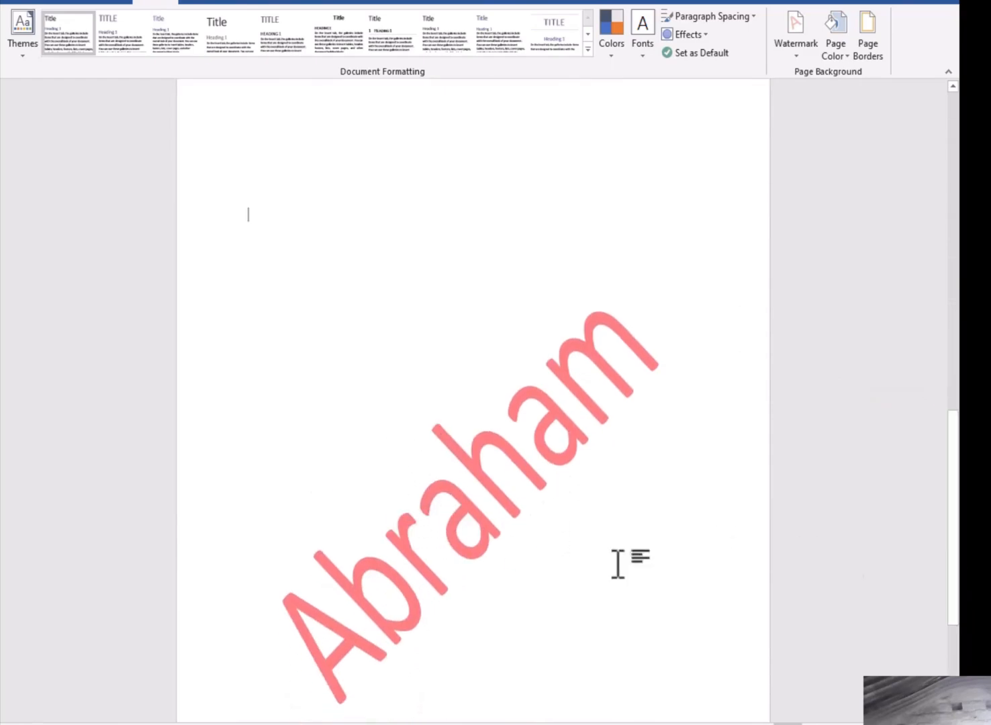
scroll(987, 574, up, 15)
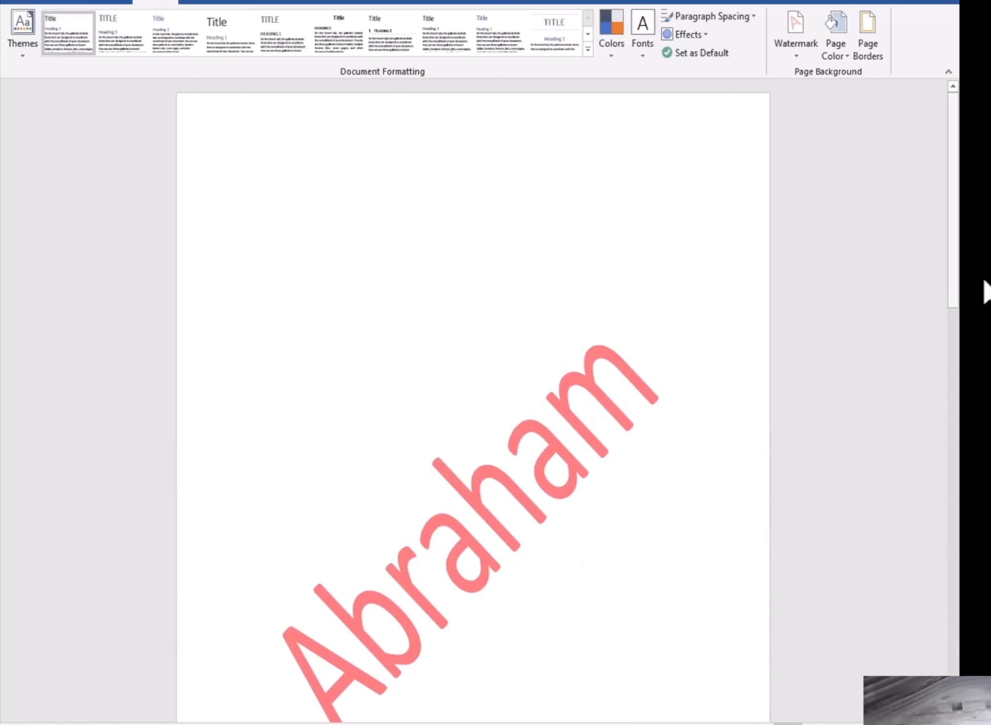
drag(953, 285, 968, 260)
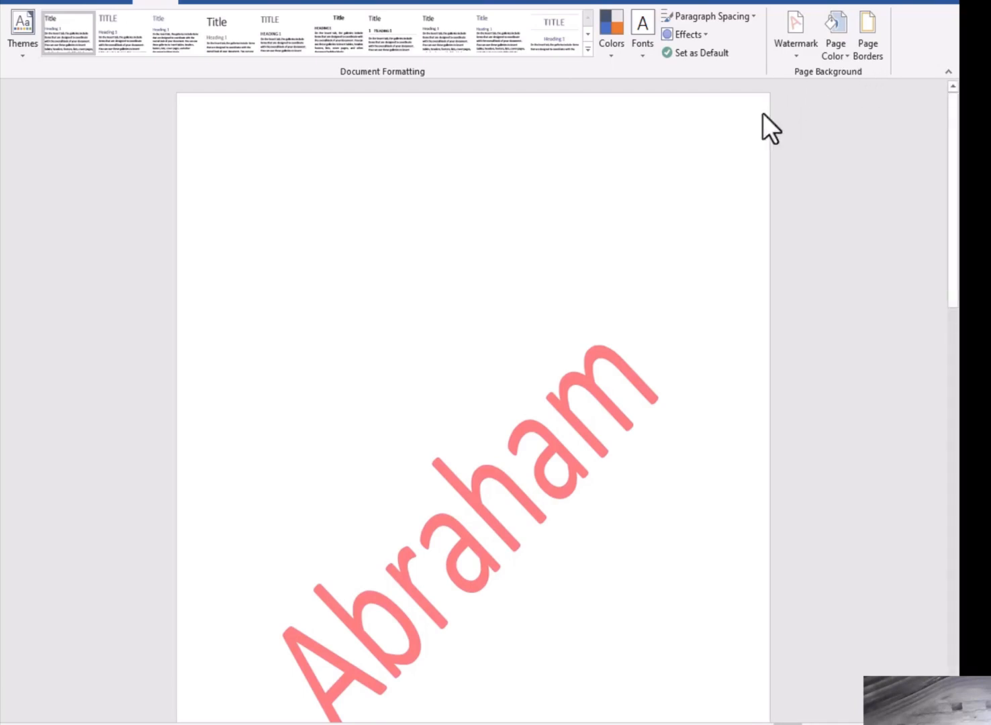
- Replace the text watermark with the OIP picture from the Desktop tutorials folder, using Auto scale and Washout
click(812, 58)
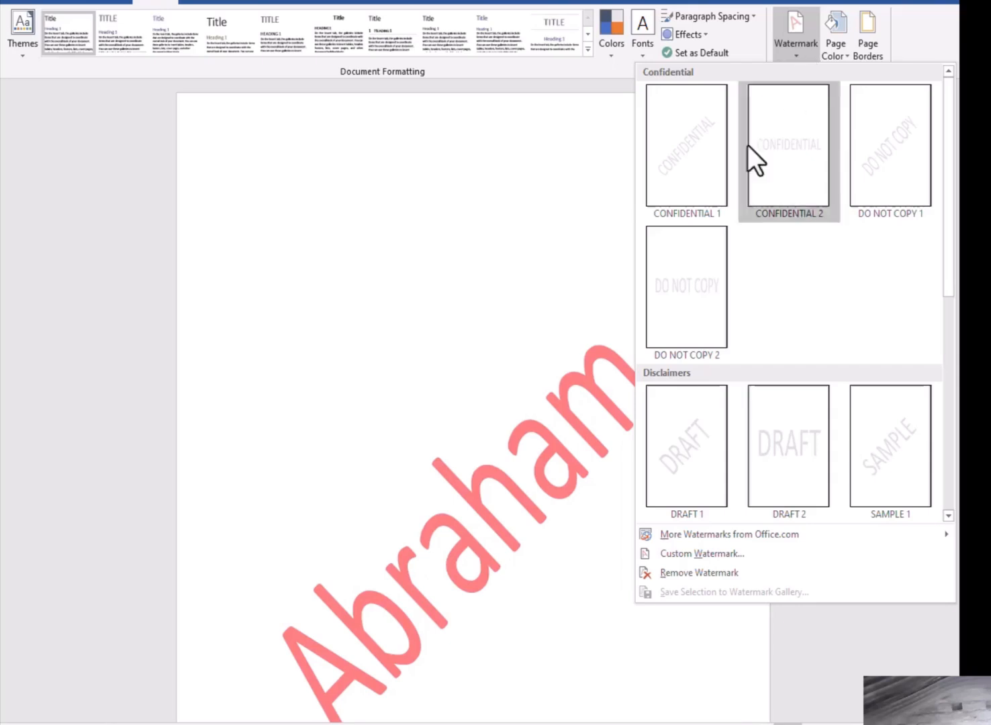
click(709, 556)
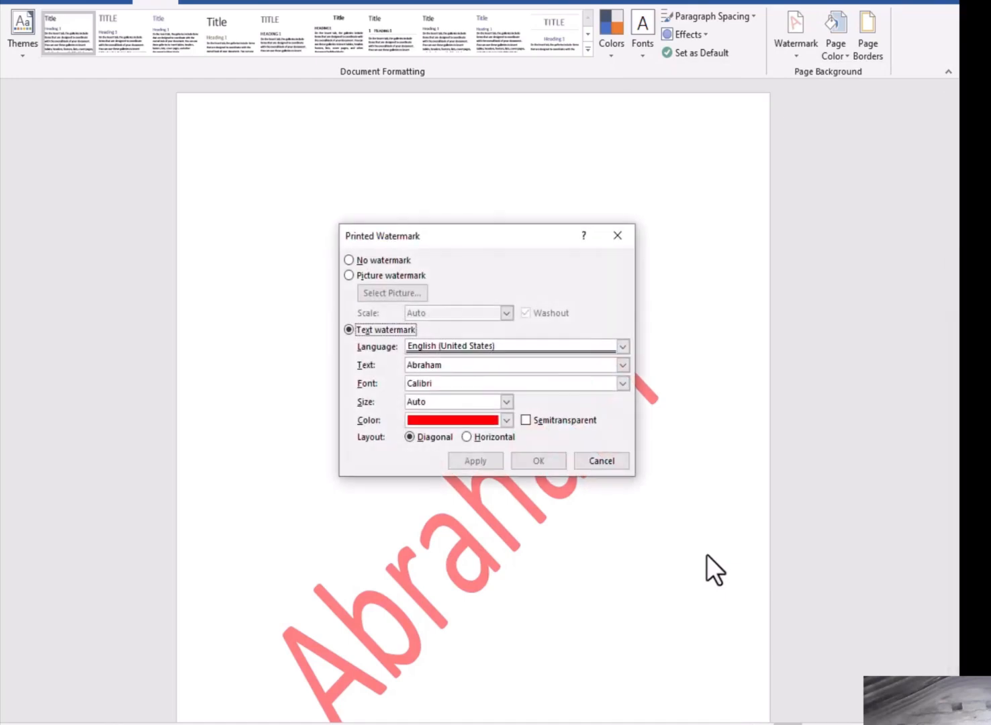
click(349, 276)
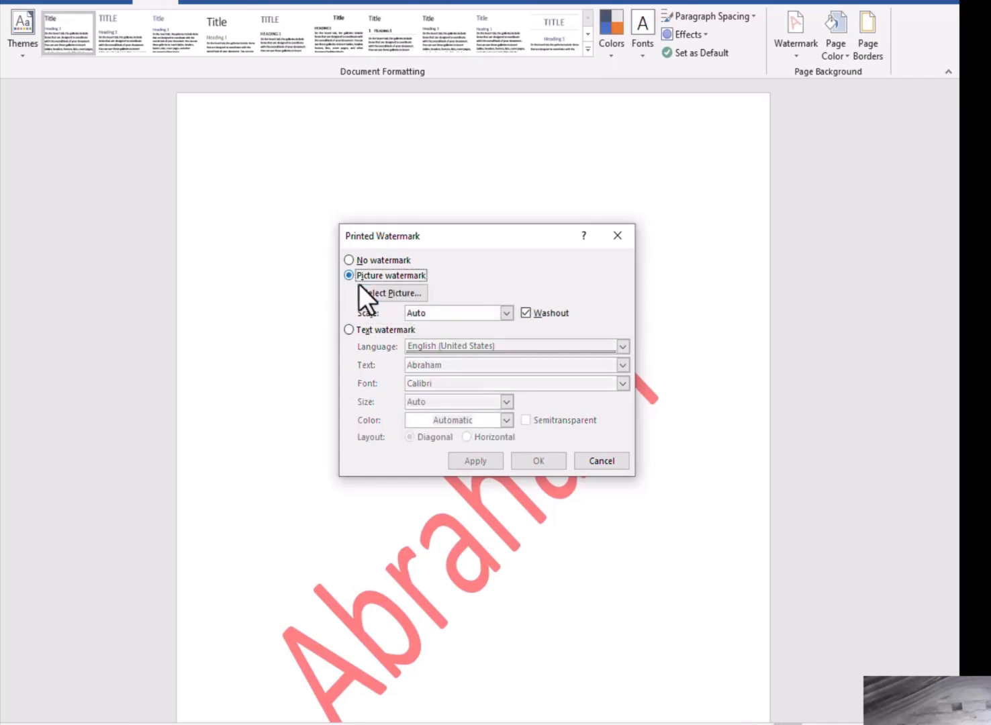
click(379, 295)
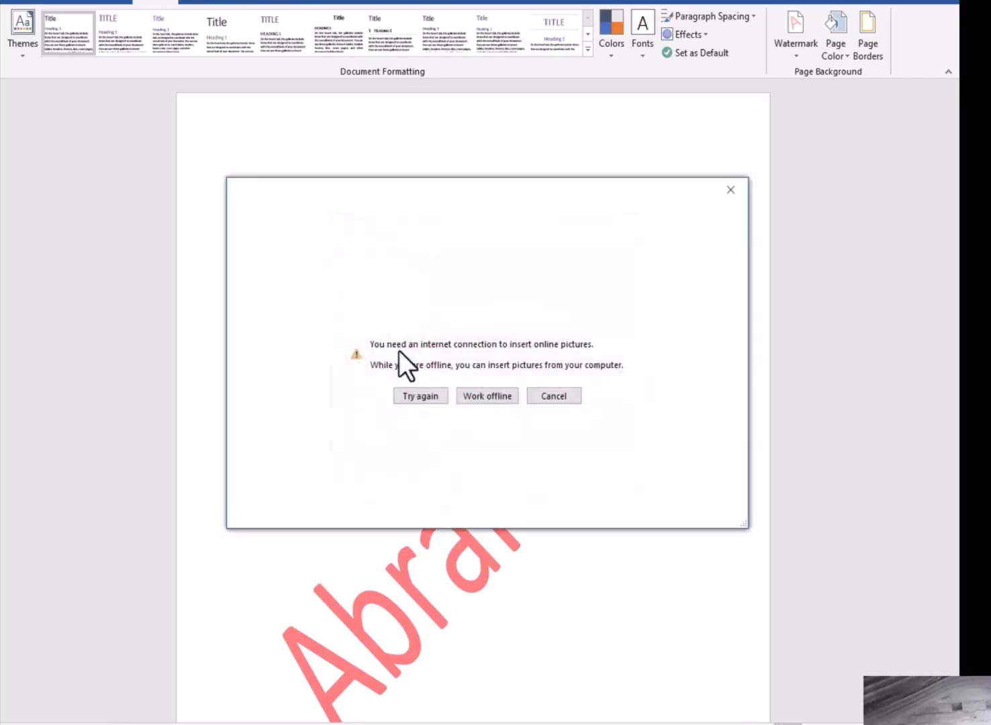
click(478, 397)
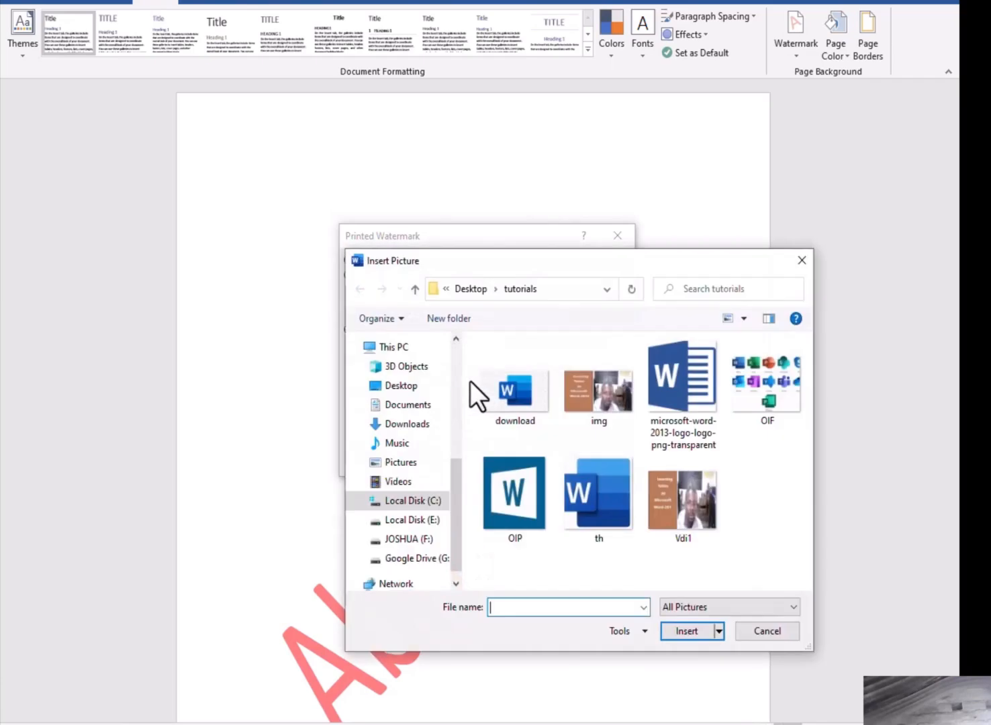
click(519, 475)
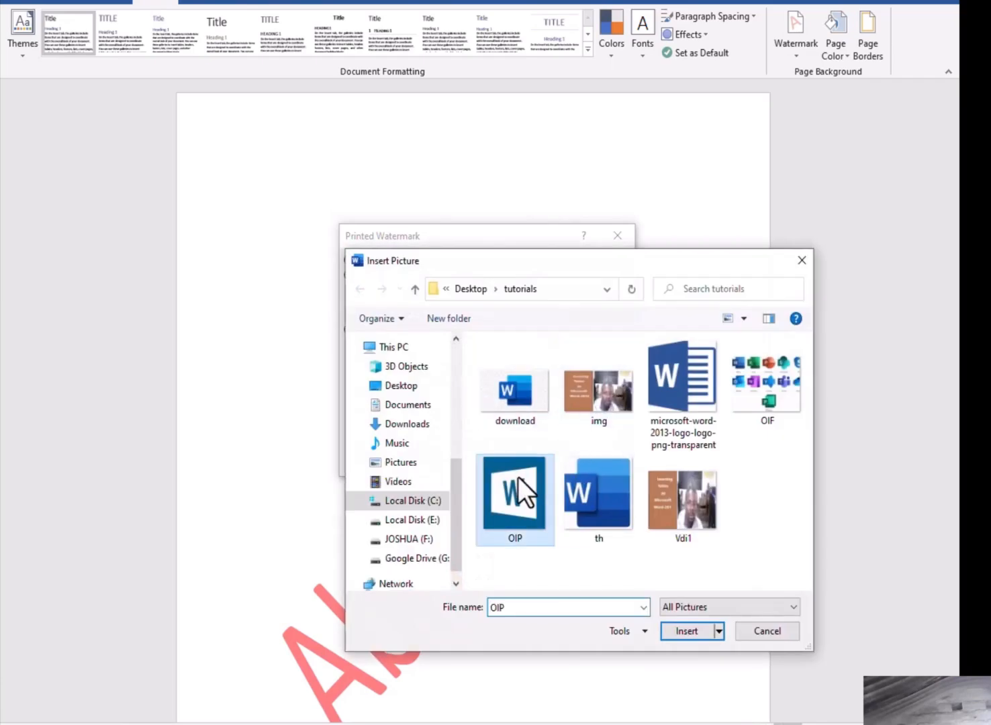
click(700, 630)
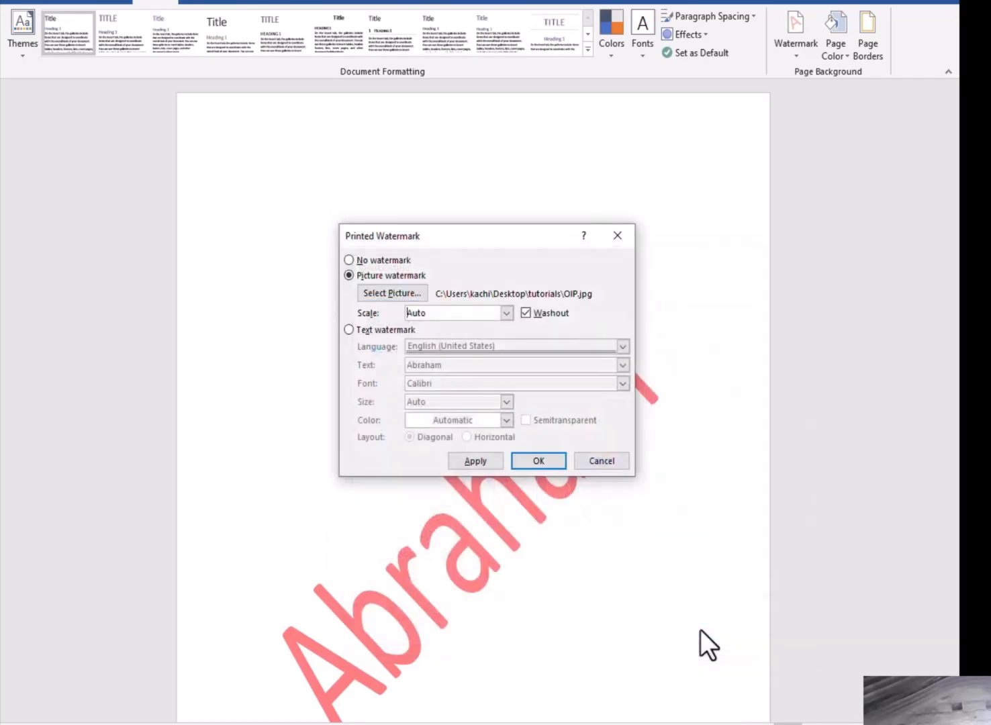
click(480, 469)
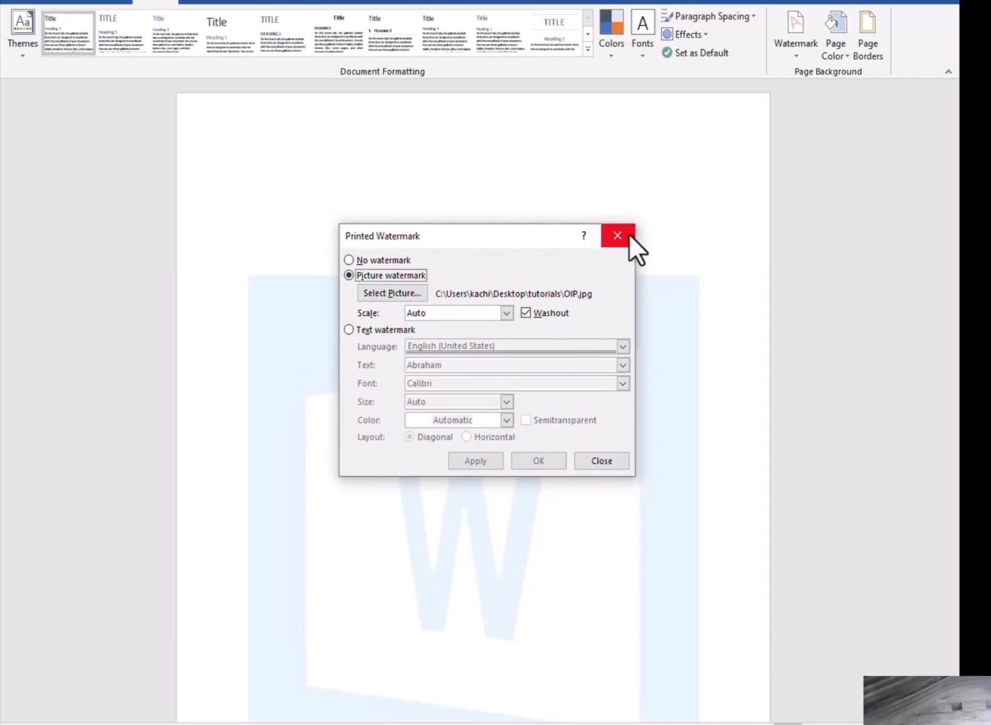
click(630, 234)
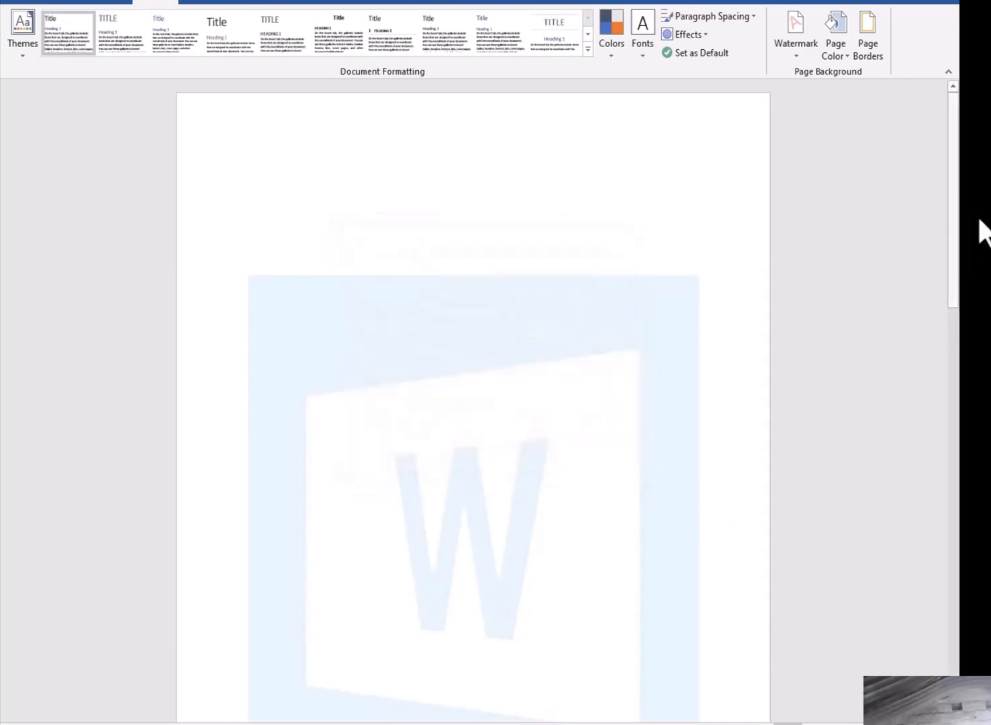
drag(952, 242, 947, 171)
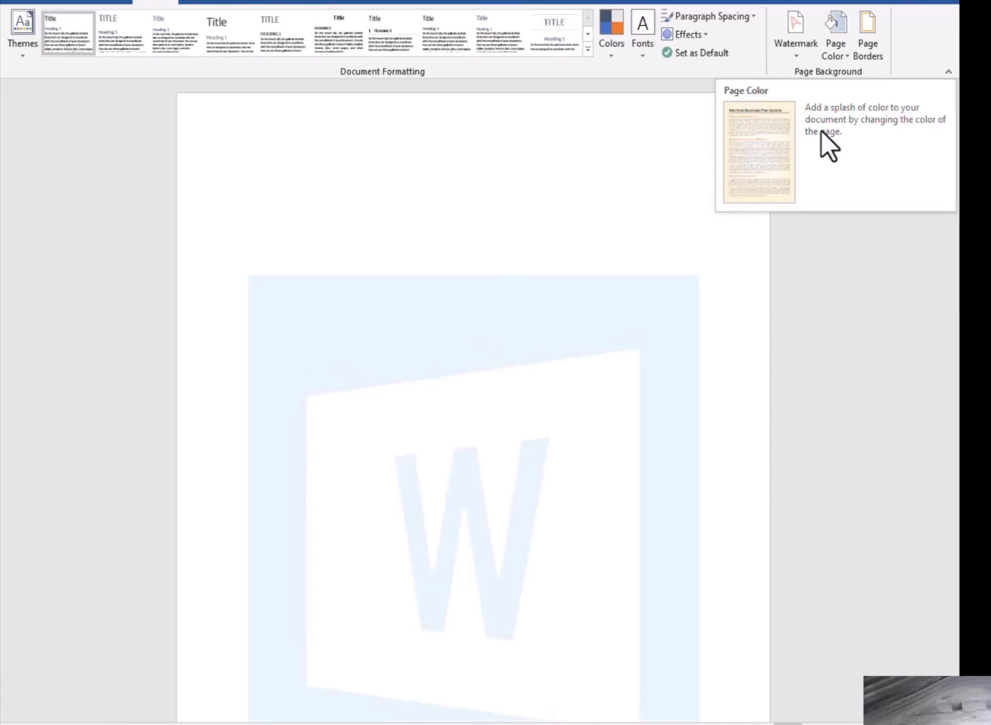
- Set the page color to the darkest blue-gray theme shade and check it on the following page
click(872, 57)
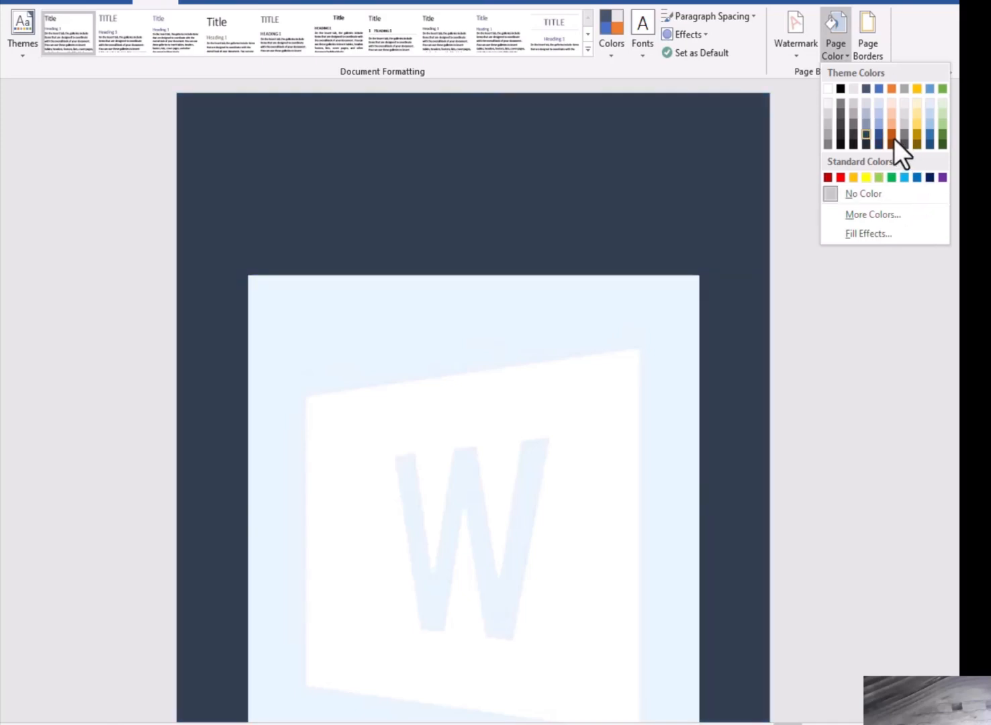
click(890, 145)
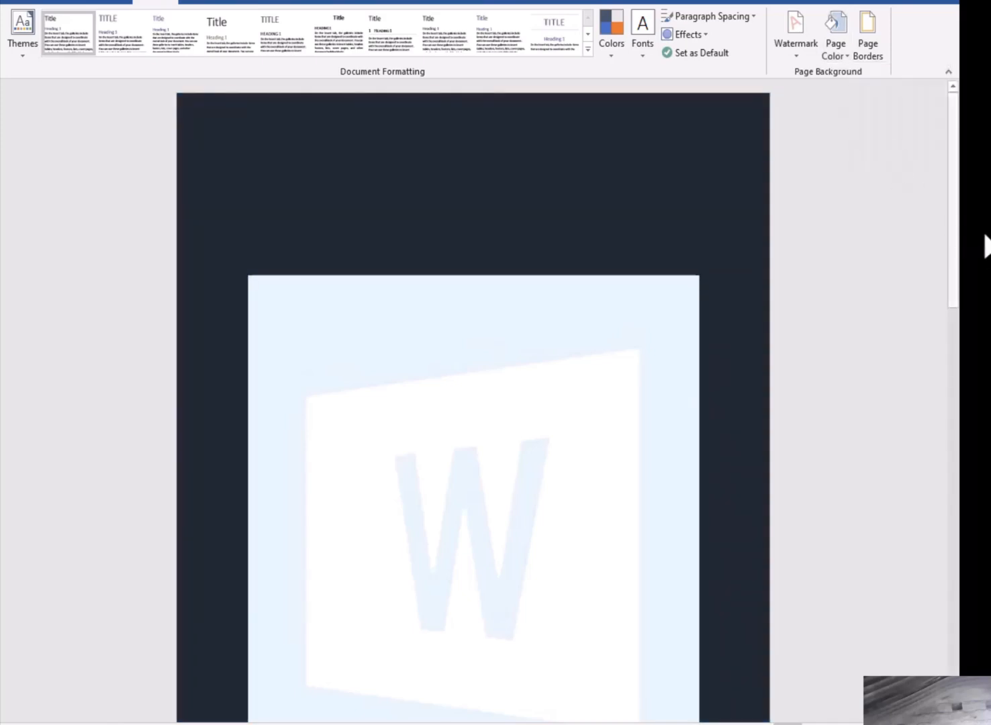
drag(985, 235, 974, 498)
- Fill the page background with the th picture from the Desktop tutorials folder, working offline, and check it on both pages
click(848, 50)
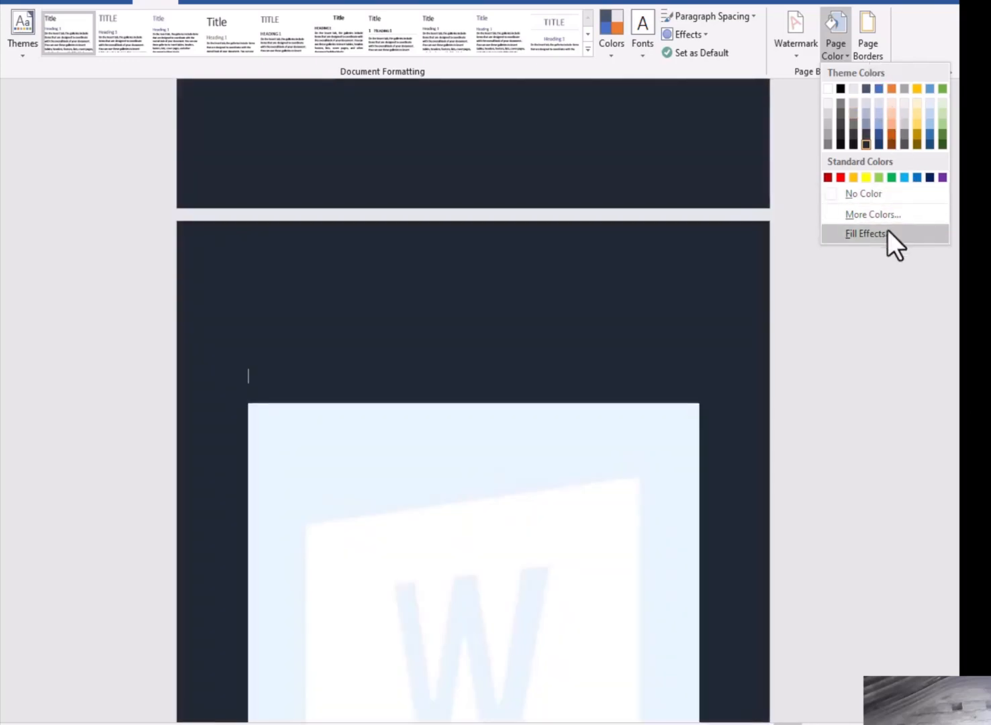
click(886, 233)
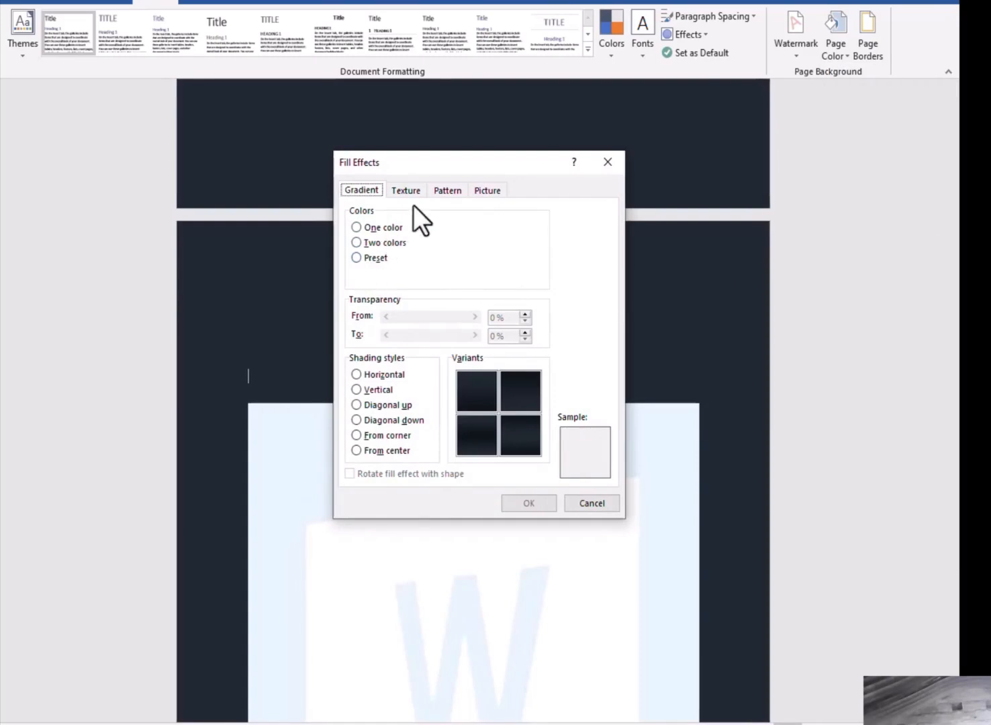
click(399, 193)
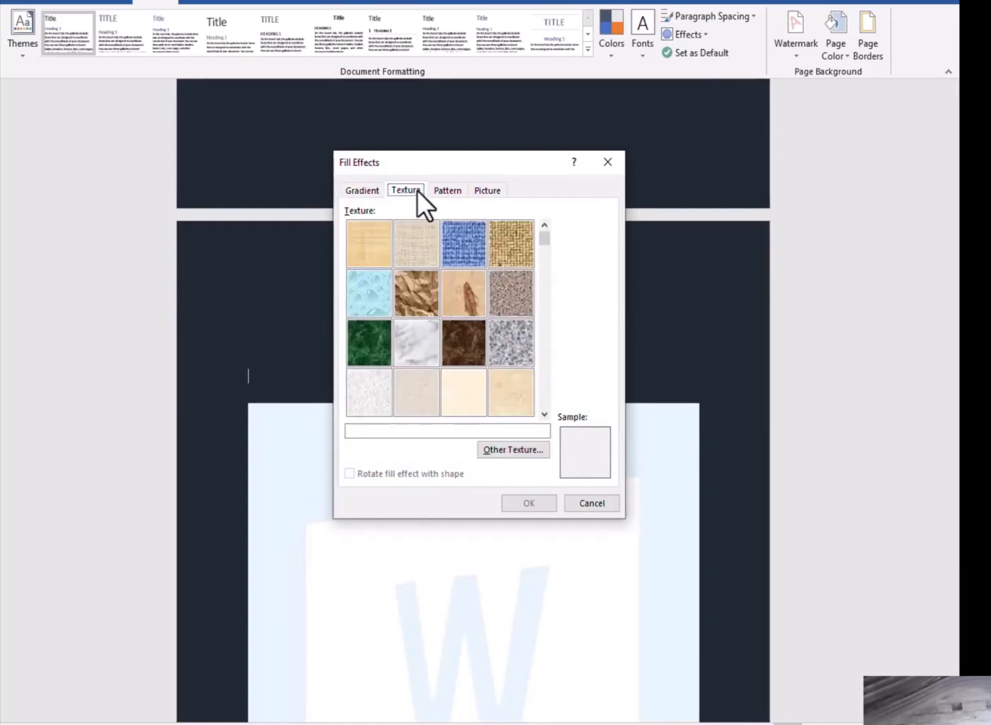
click(436, 191)
click(477, 190)
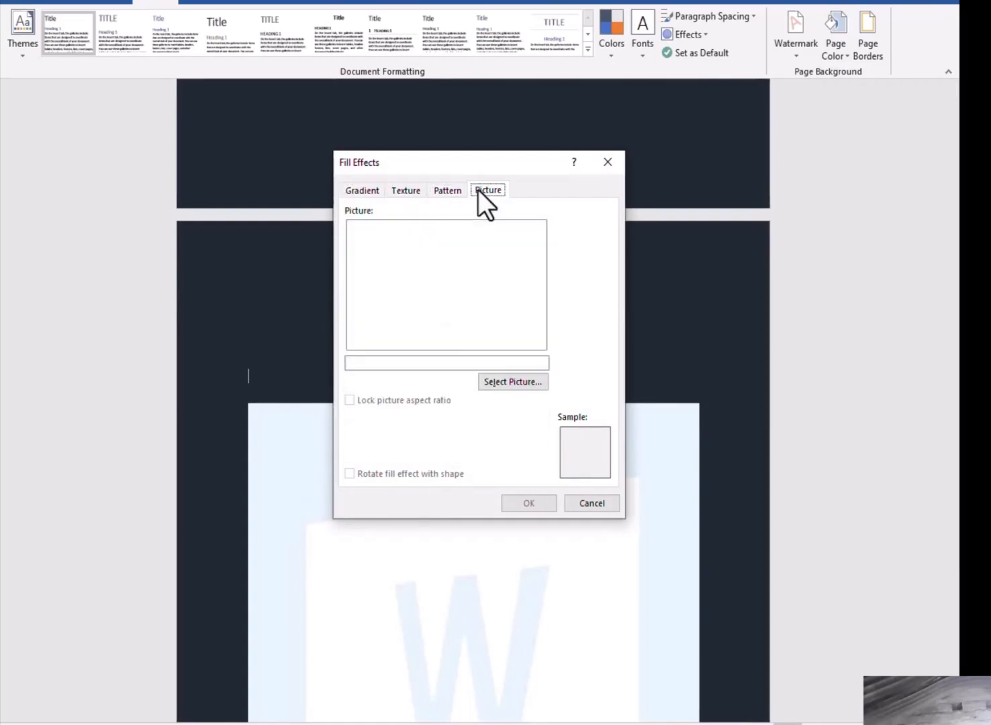
click(515, 381)
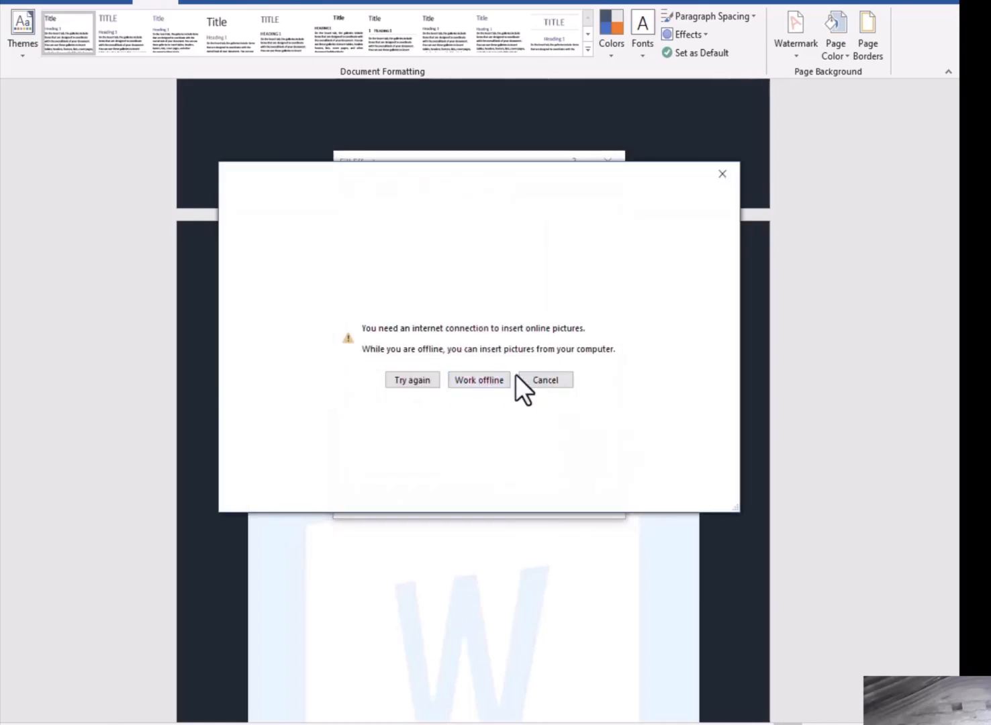
click(487, 380)
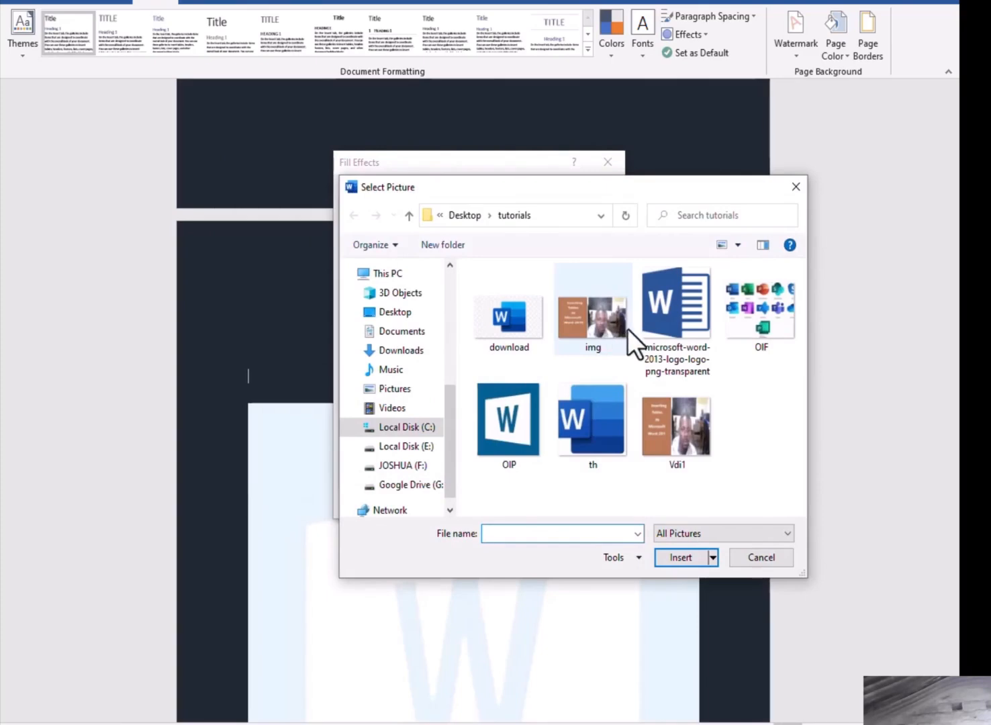
click(614, 417)
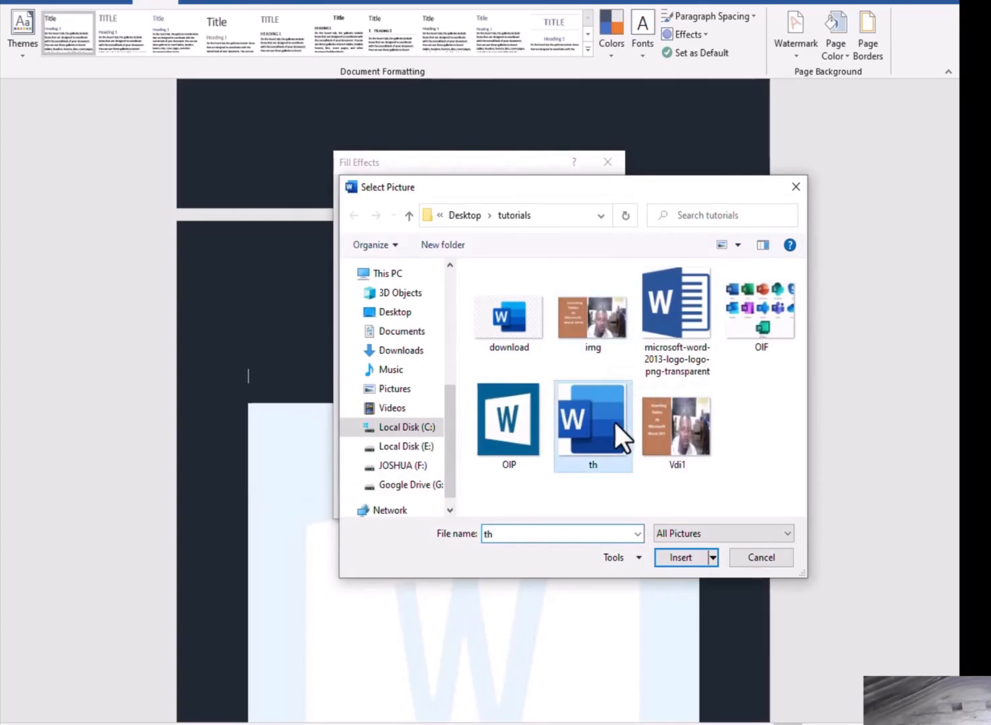
click(686, 557)
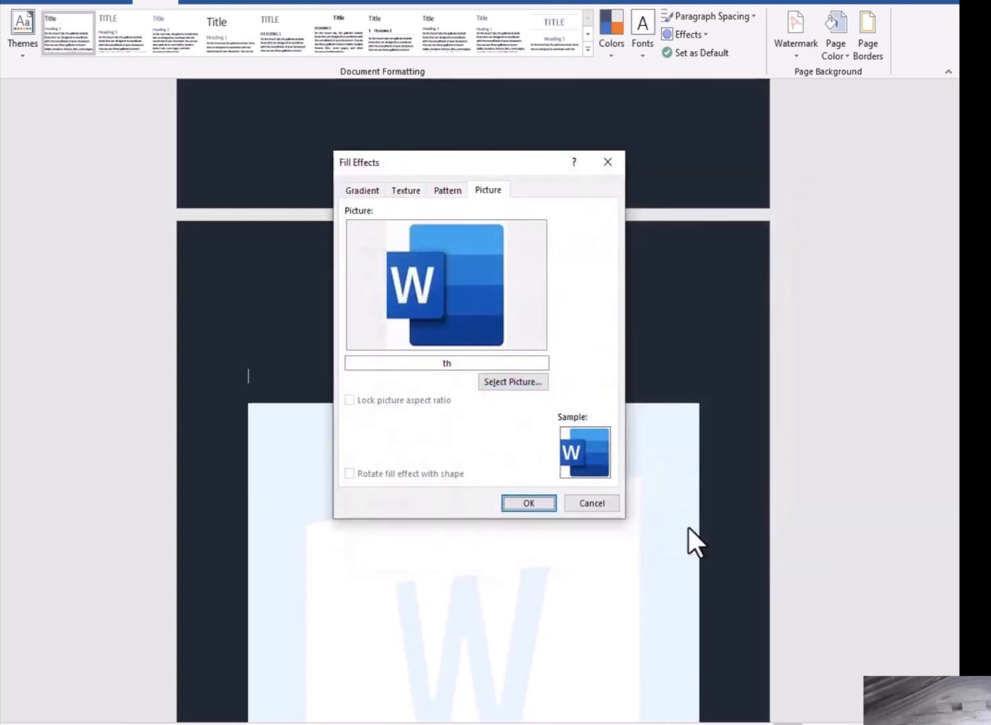
click(530, 502)
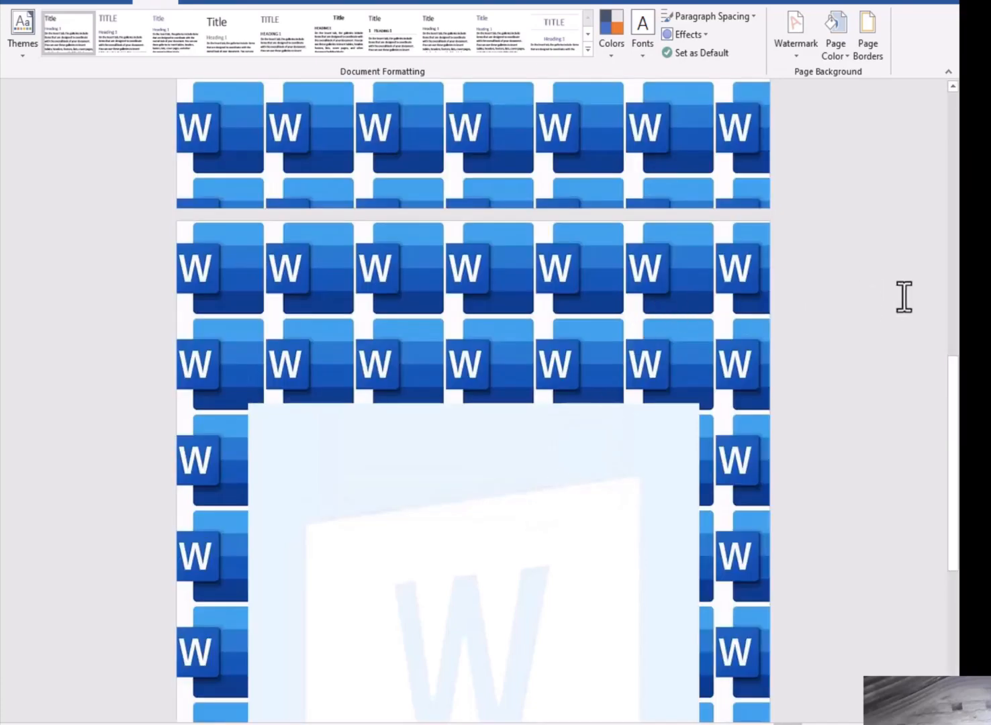
drag(954, 403, 680, 434)
drag(733, 559, 733, 558)
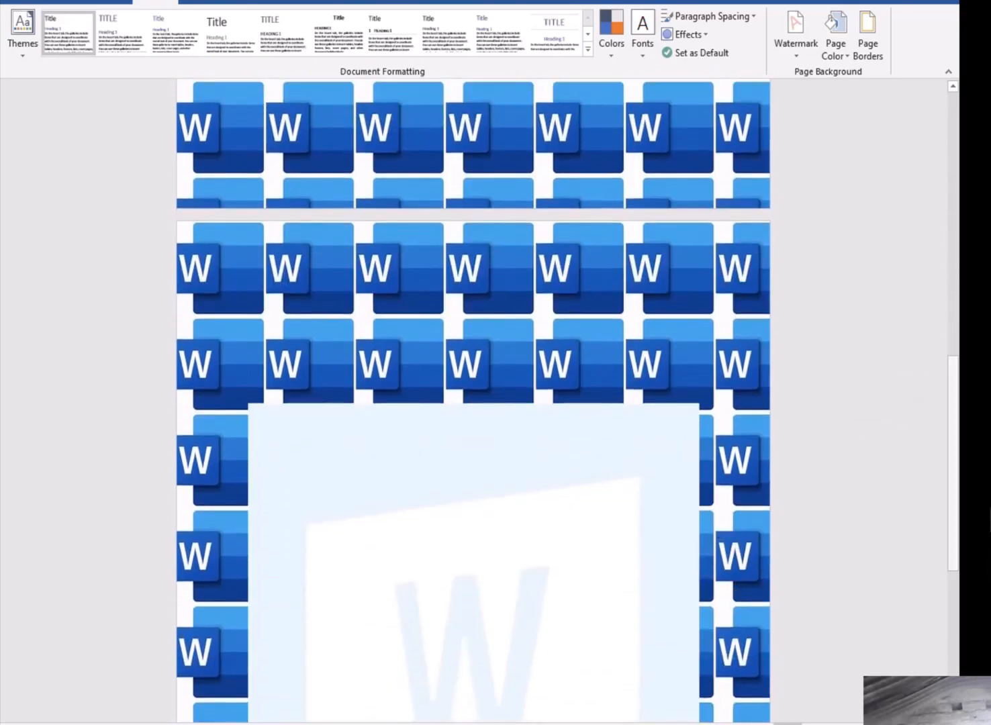
drag(983, 516, 947, 216)
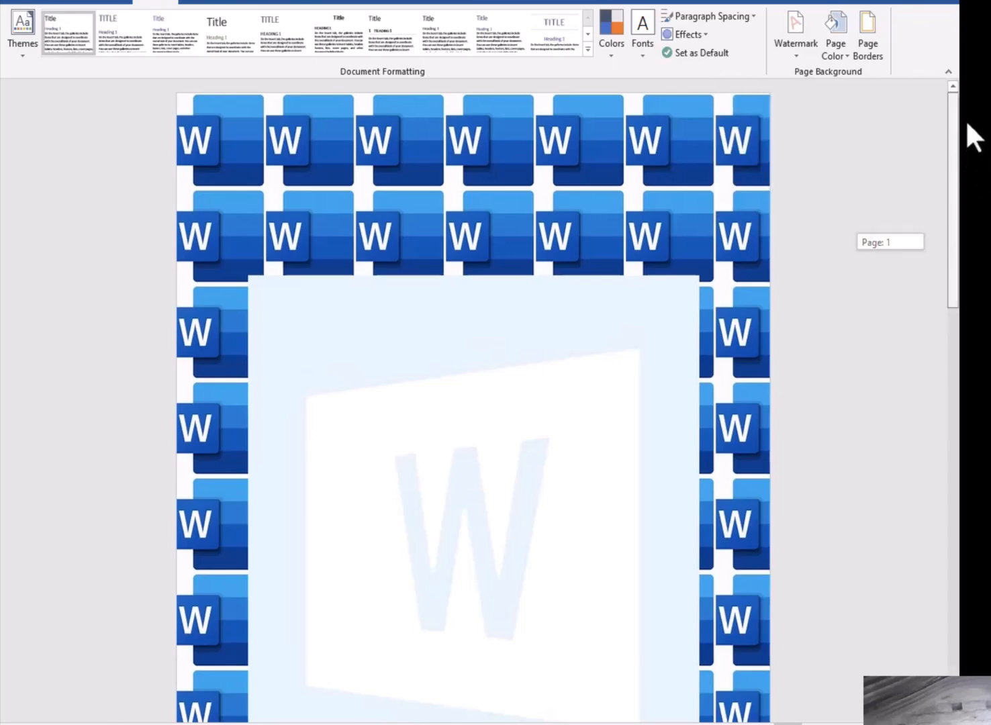
- Set up a Box page border using the purple-and-green art pattern listed just below the bats
click(892, 48)
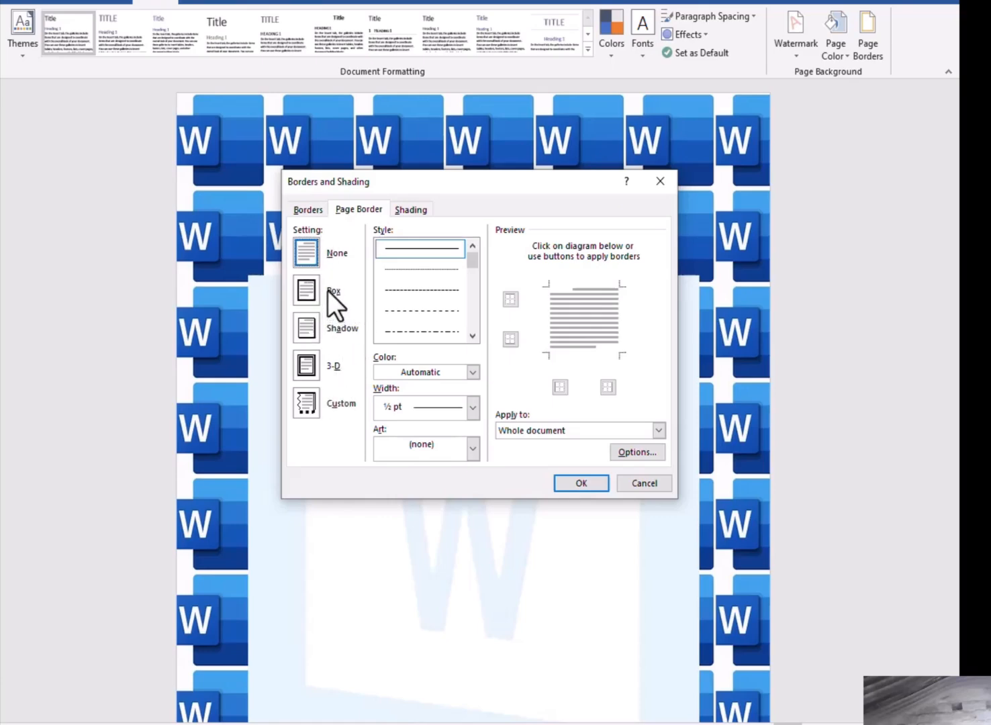
click(306, 290)
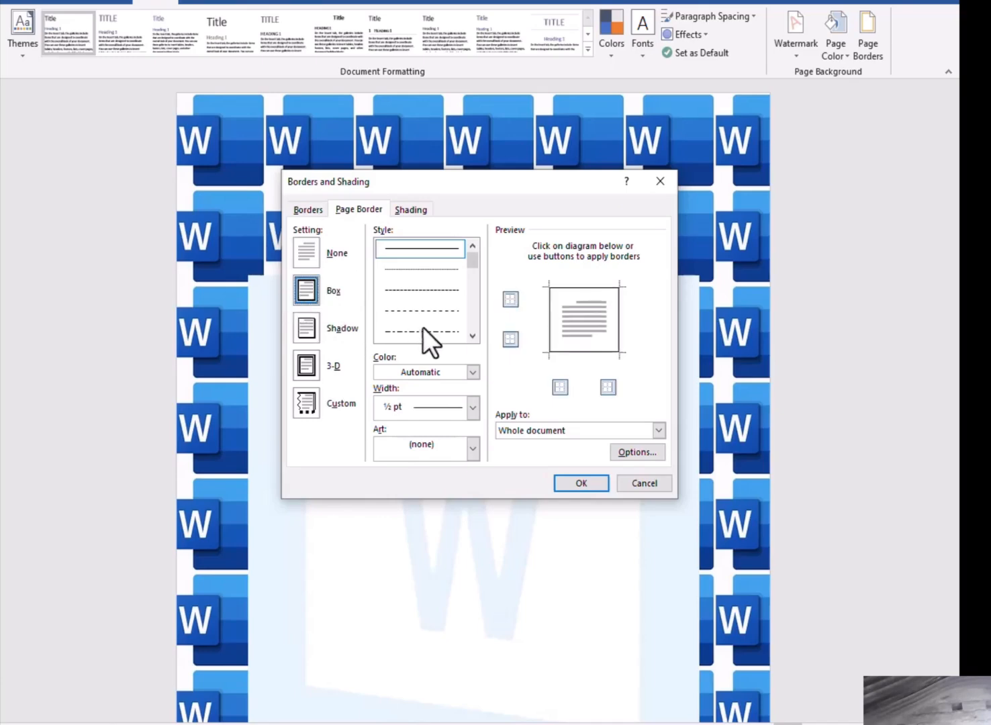
click(472, 447)
scroll(471, 481, down, 3)
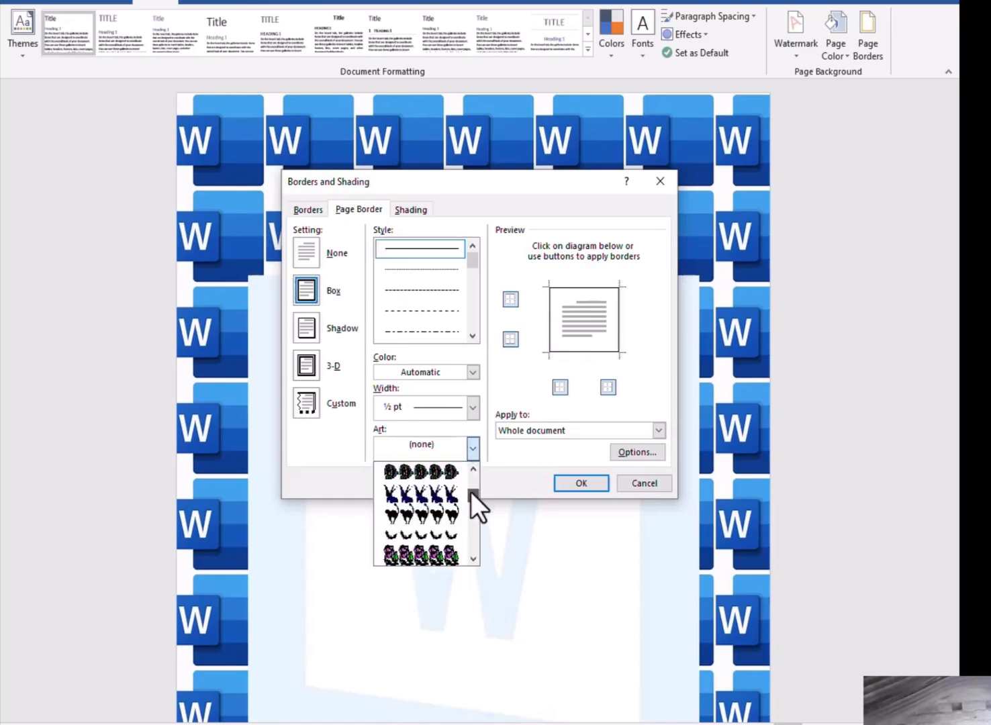
click(414, 556)
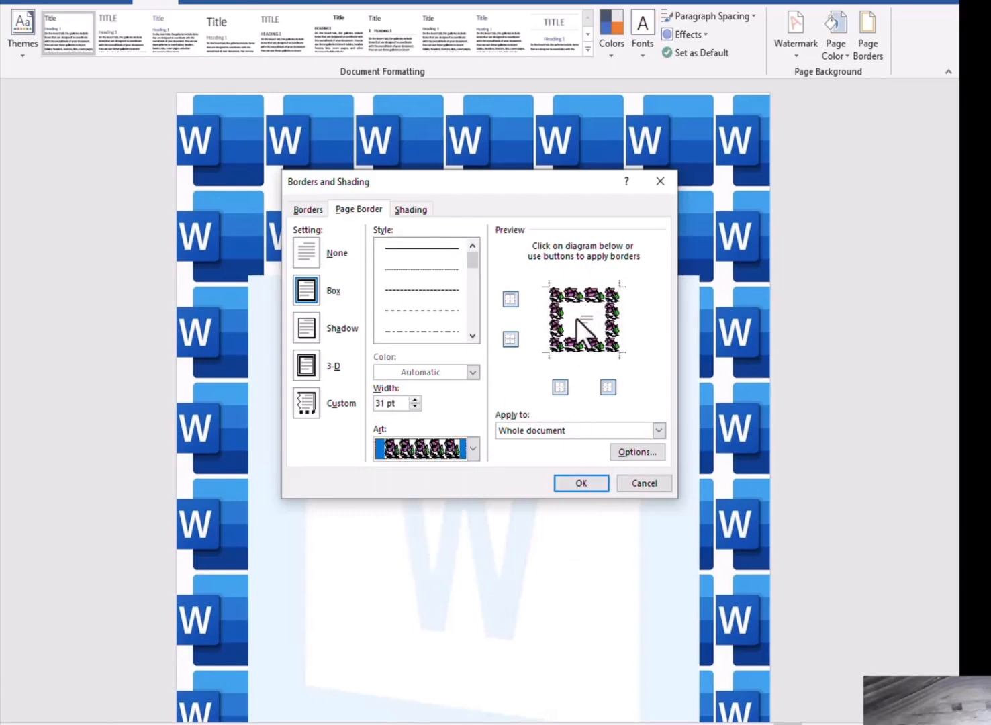
- Reduce the art page border's width to 12 pt
click(409, 406)
click(409, 407)
click(409, 406)
click(409, 407)
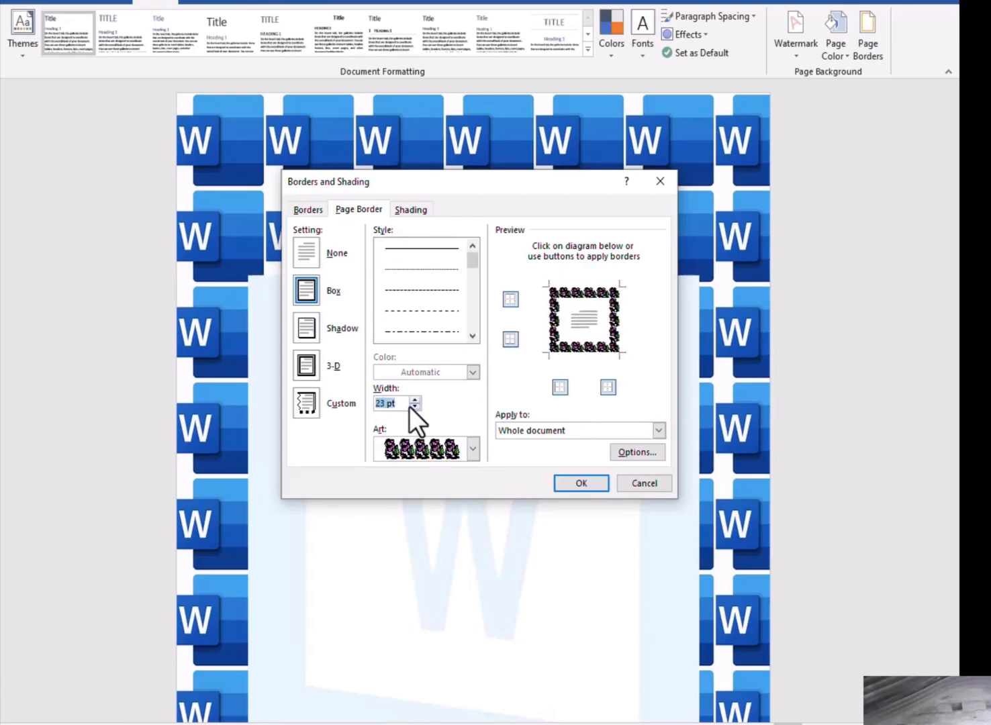
click(409, 407)
click(409, 406)
click(409, 407)
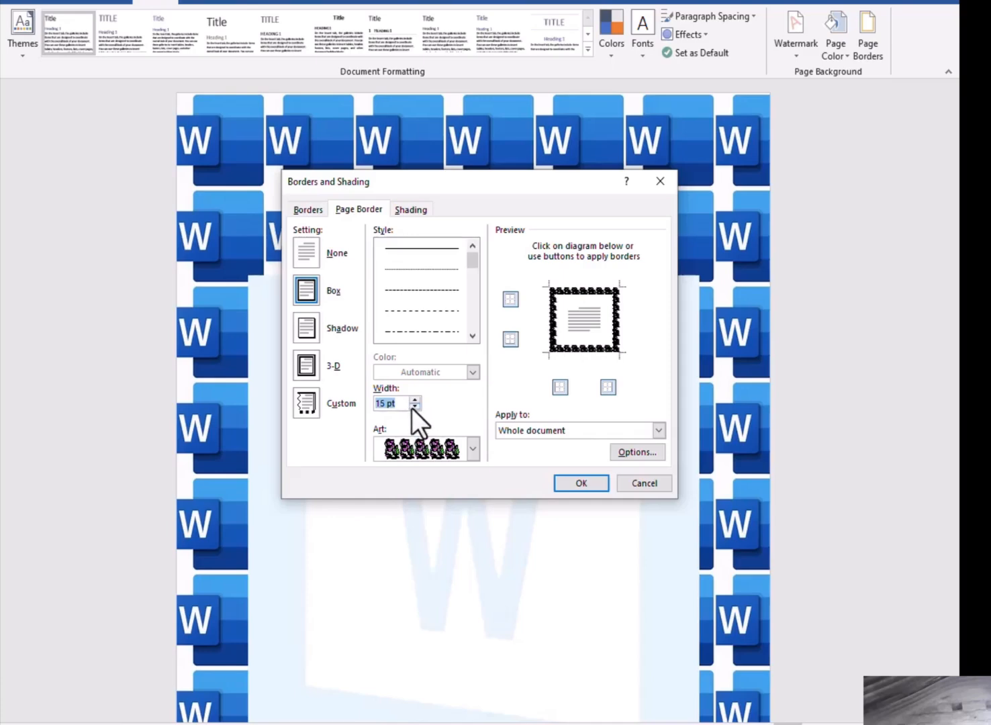
click(412, 407)
click(412, 407)
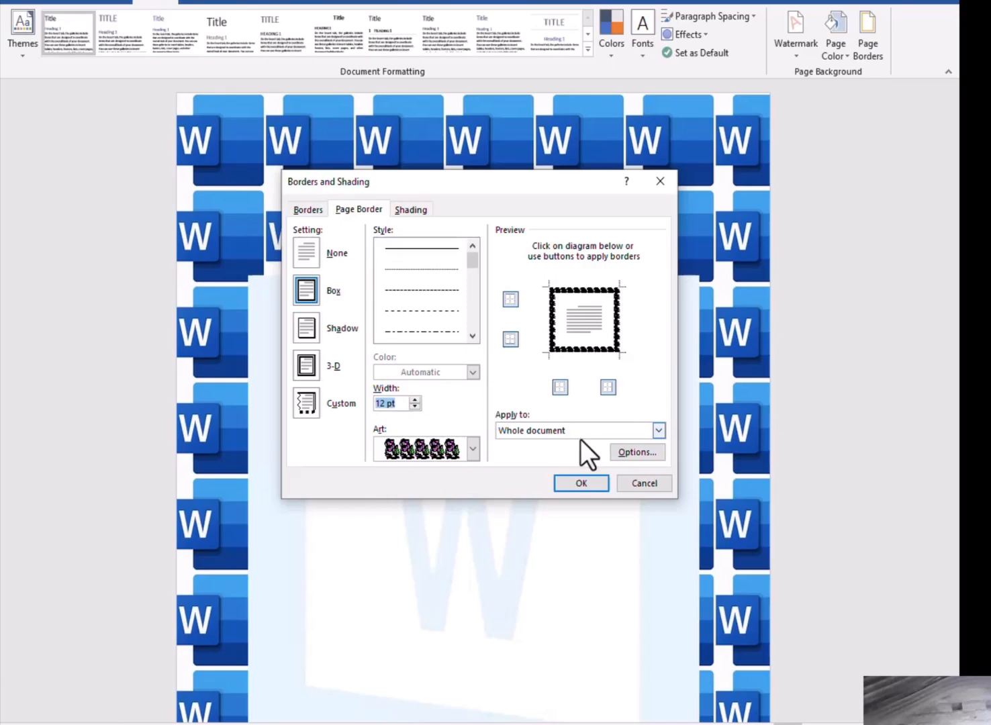
- Apply the page border to "This section - First page only" and check the result from the top of the document
click(667, 430)
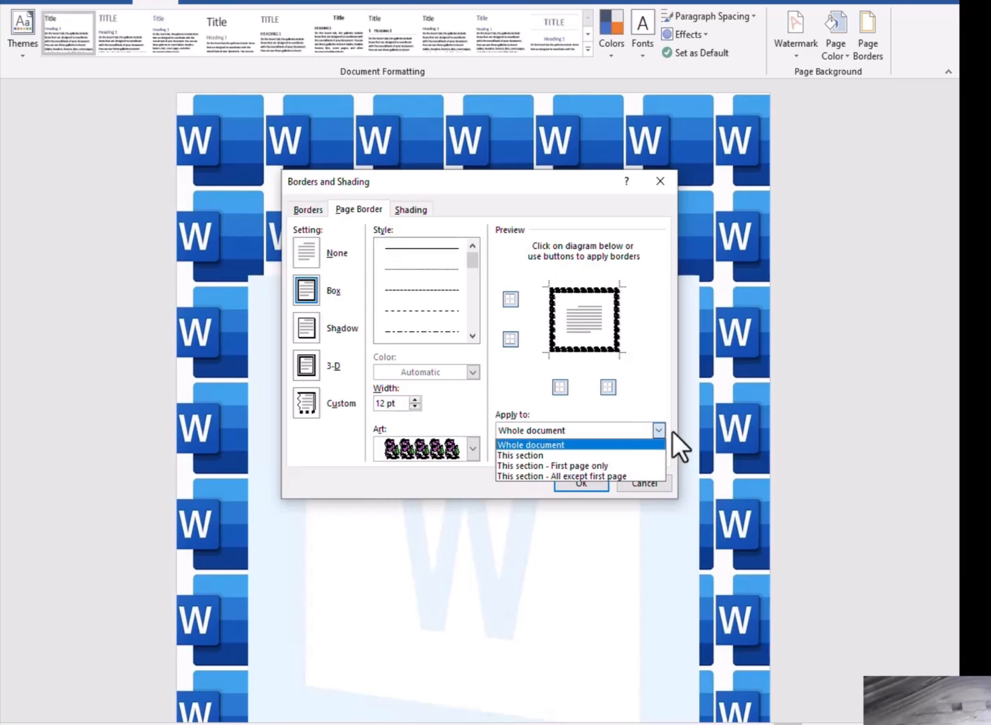
click(566, 463)
click(595, 486)
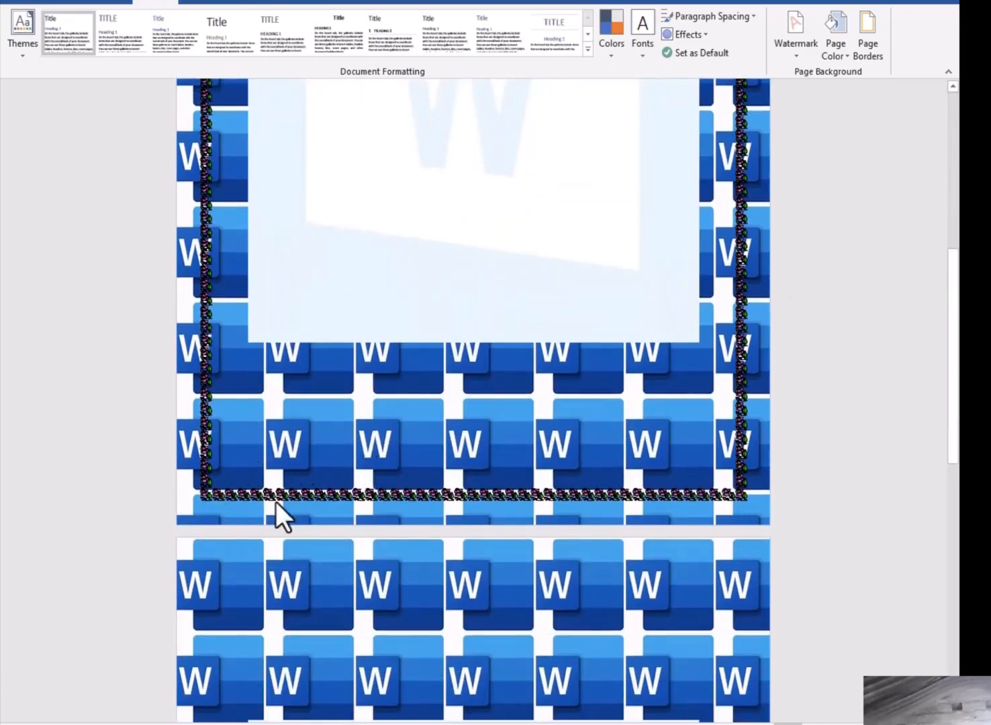
drag(953, 354, 934, 186)
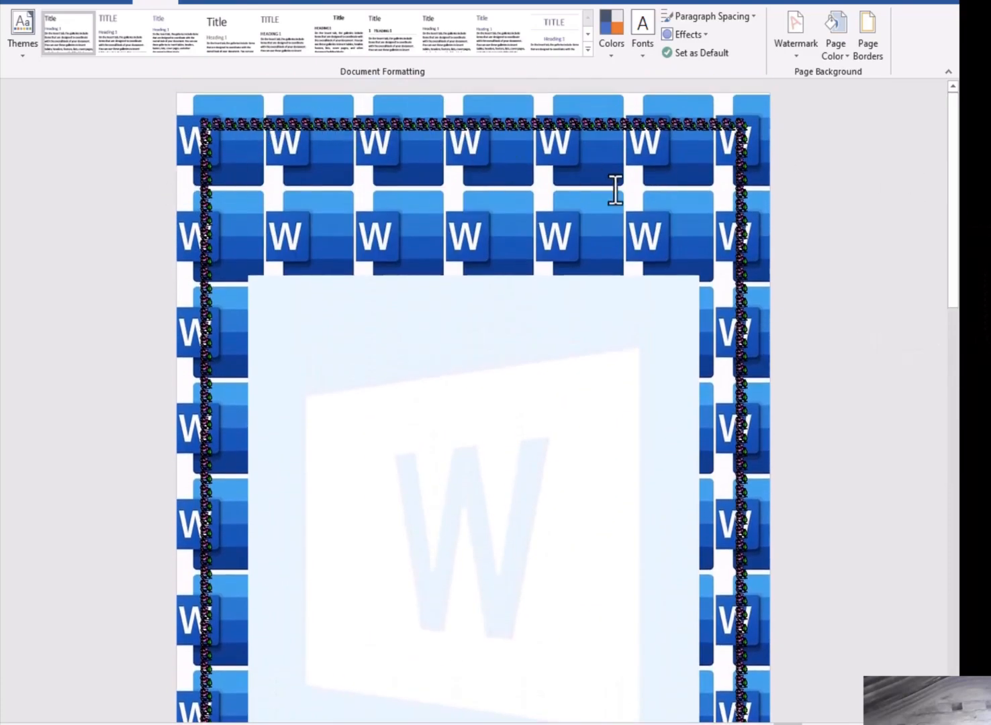